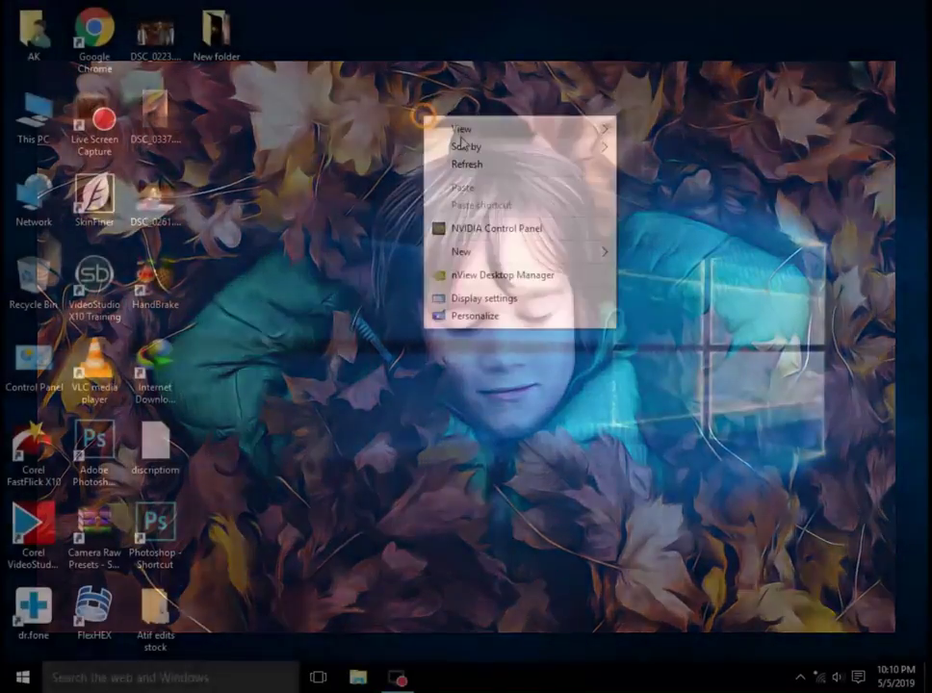
Step: Refresh the desktop and launch Adobe Photoshop CC from its desktop shortcut
click(467, 164)
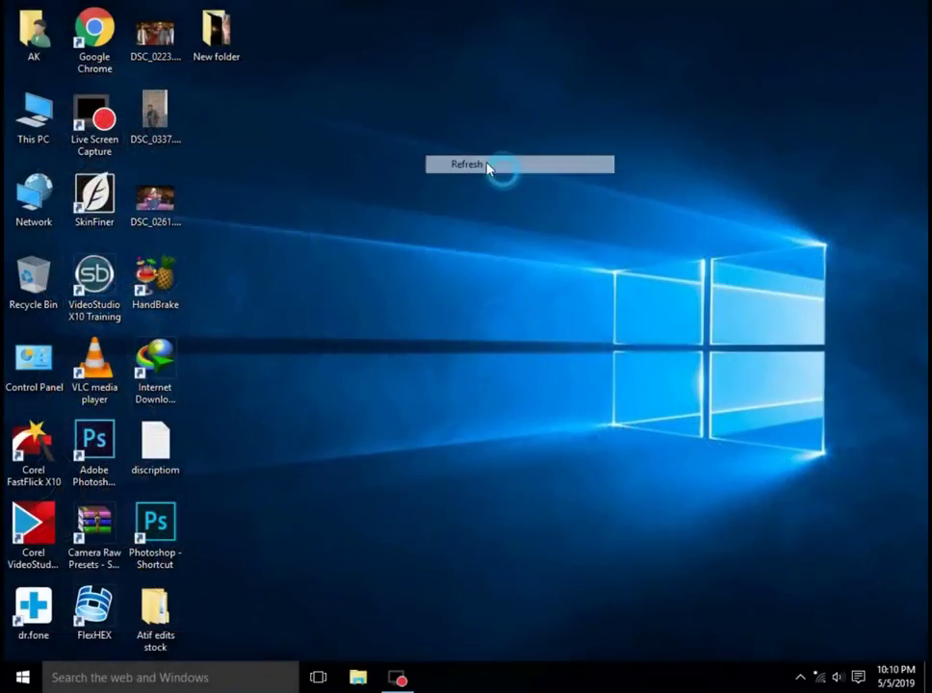
right_click(453, 152)
click(491, 203)
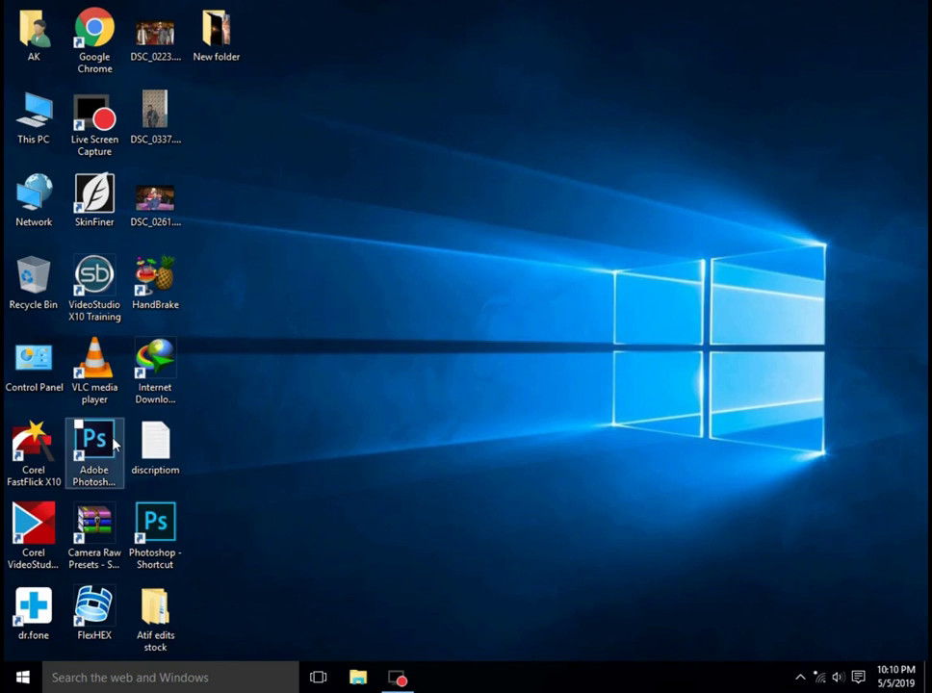
double_click(95, 443)
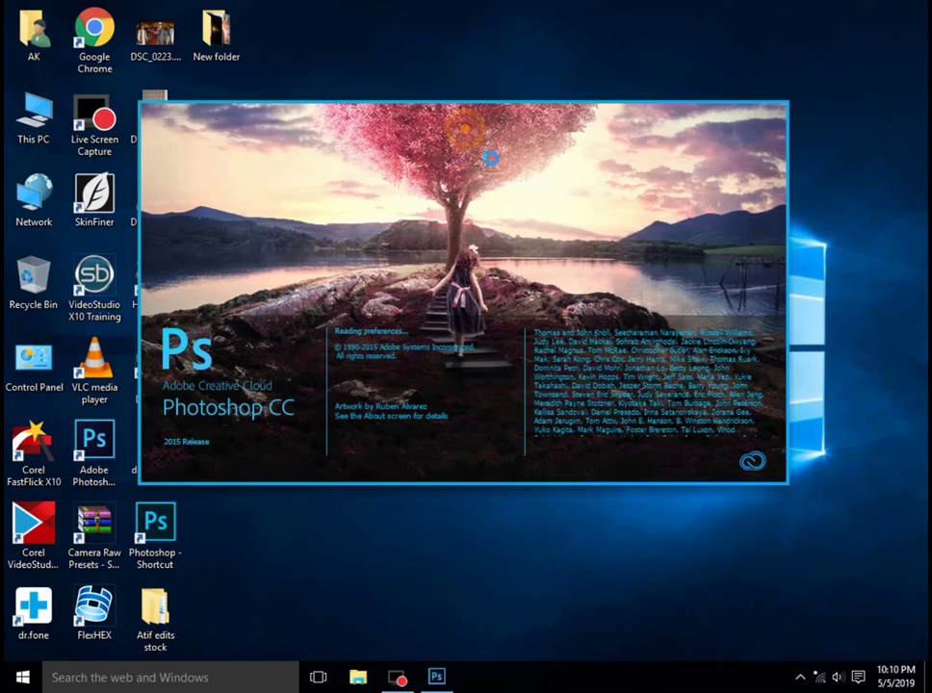
right_click(513, 91)
right_click(453, 28)
click(482, 77)
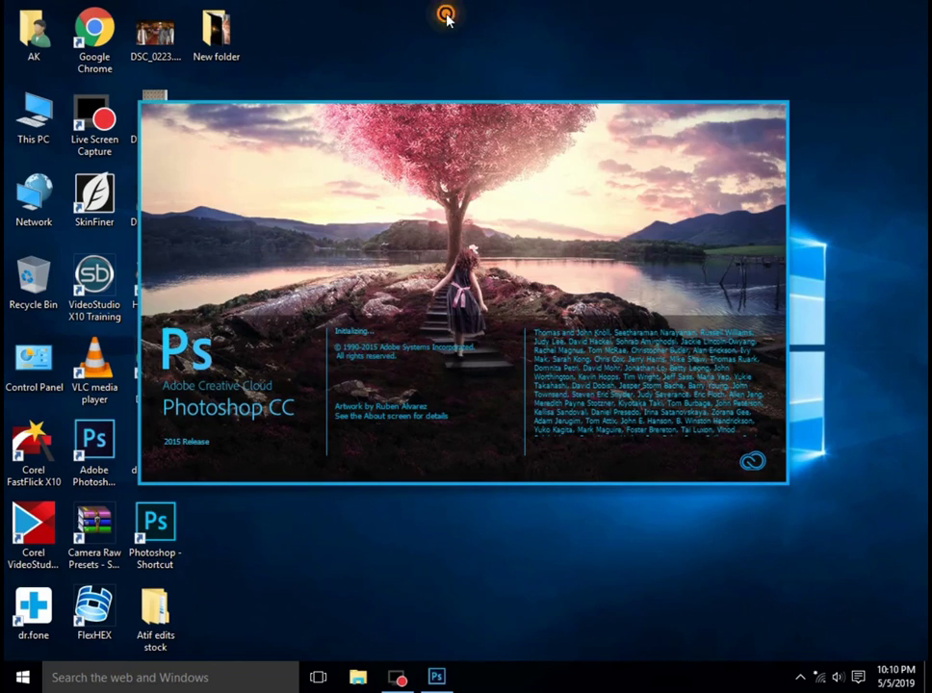
right_click(445, 11)
click(470, 60)
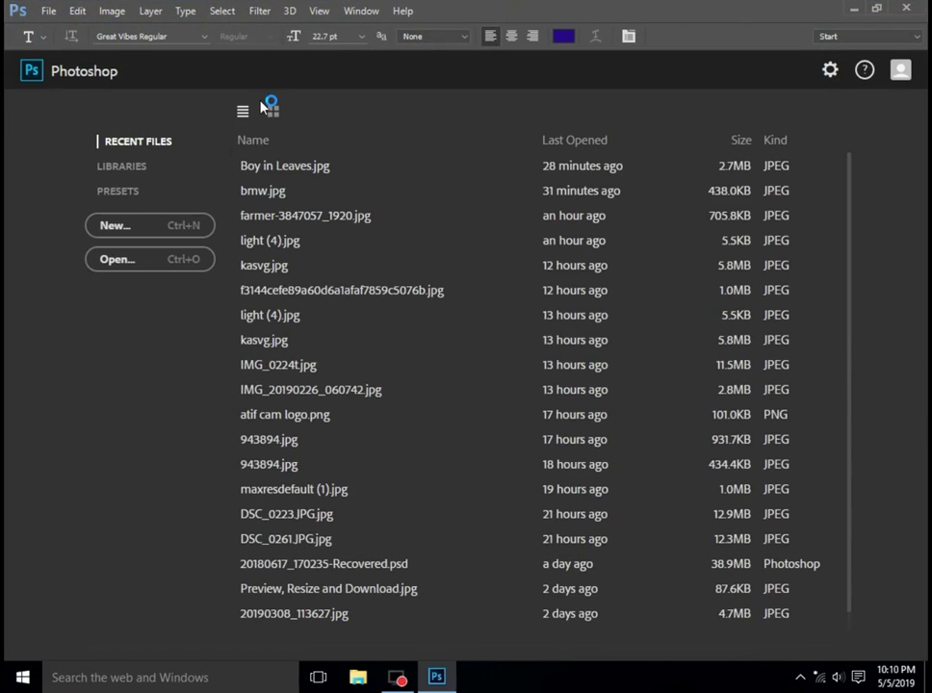
Step: Browse down the Graphics folder and open Boy in Leaves.jpg
click(193, 258)
scroll(314, 317, down, 5)
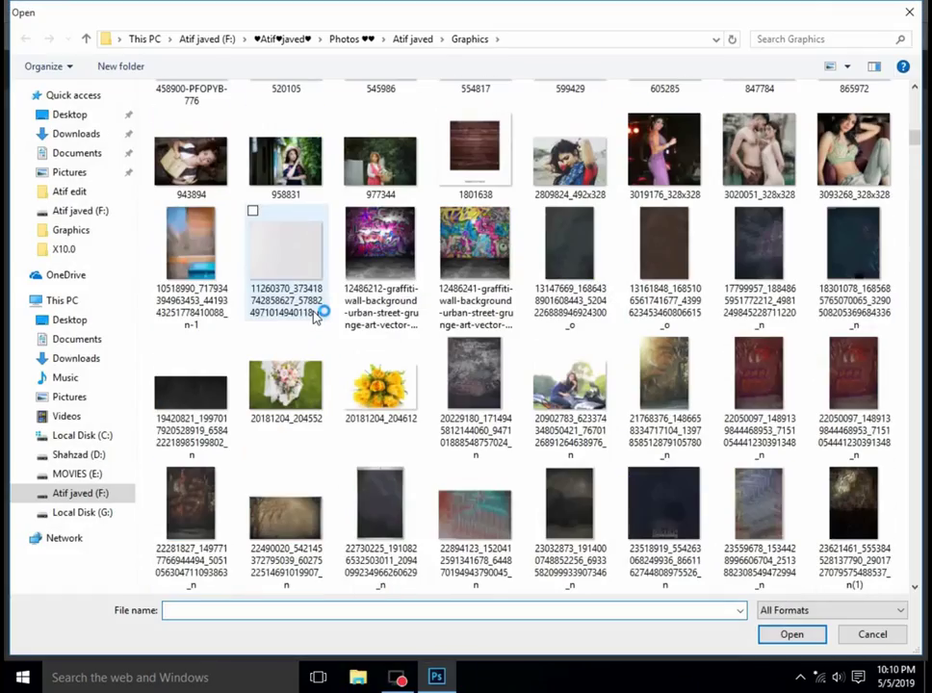
scroll(443, 371, down, 5)
scroll(458, 419, down, 5)
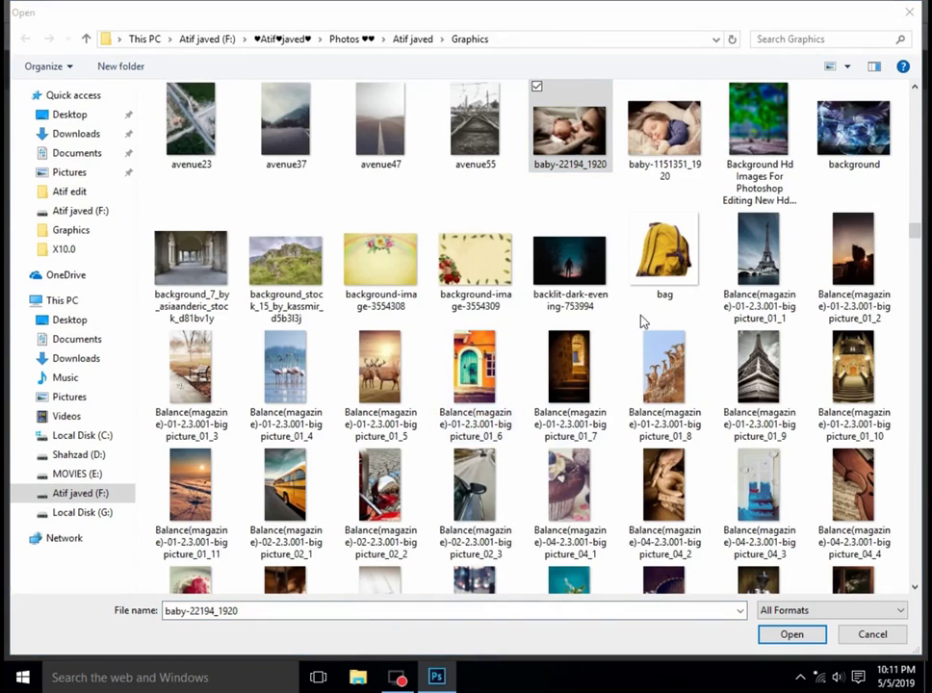
scroll(528, 383, down, 3)
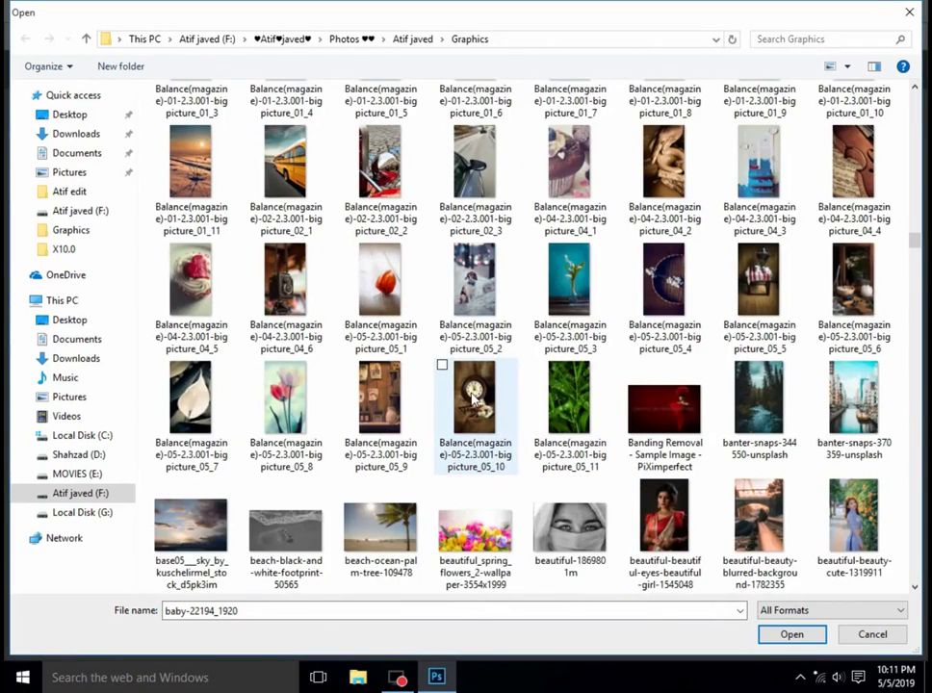
scroll(312, 422, down, 3)
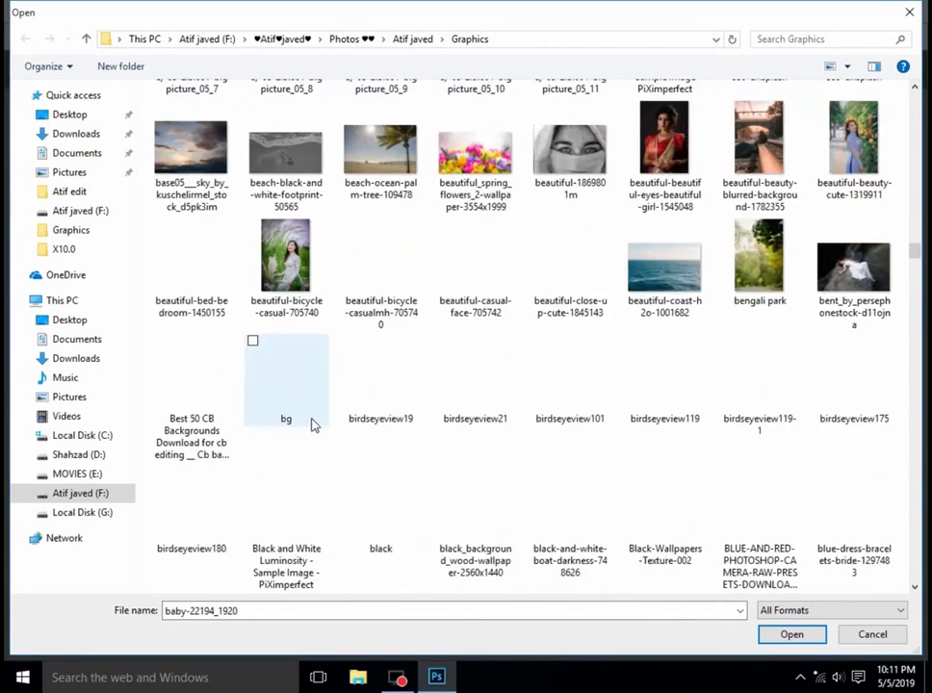
scroll(250, 472, down, 3)
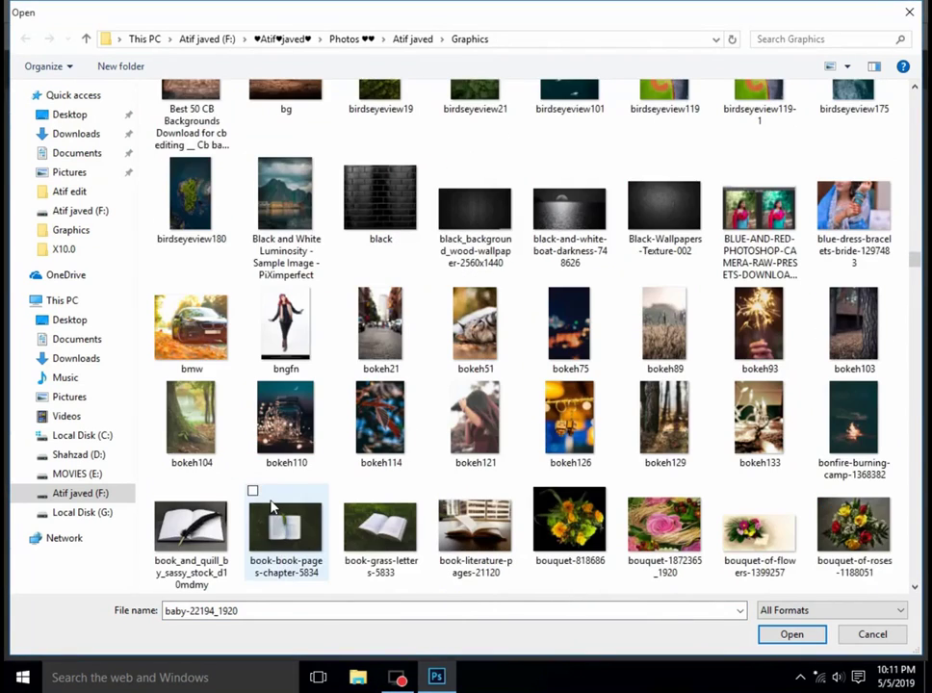
scroll(365, 487, down, 3)
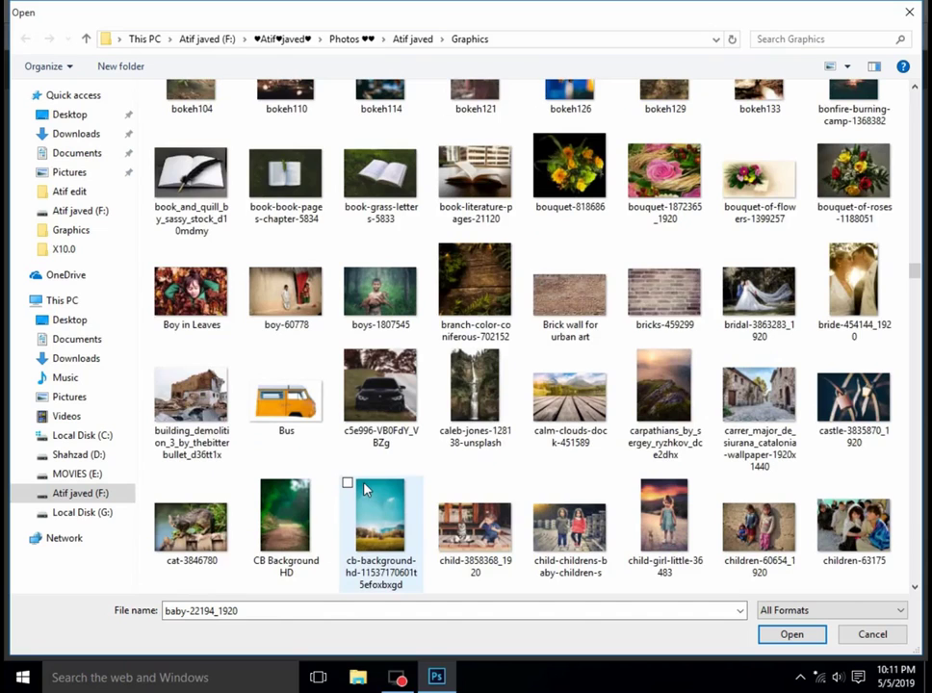
click(191, 291)
click(790, 635)
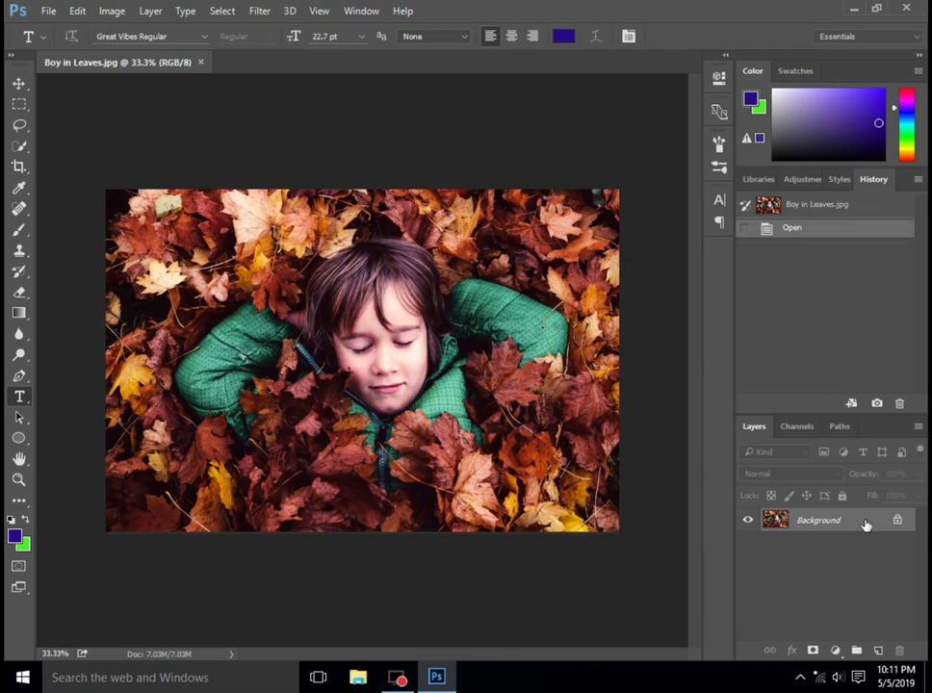
Step: Duplicate the Background layer and start Filter > Stylize > Oil Paint on the copy
drag(864, 521, 878, 650)
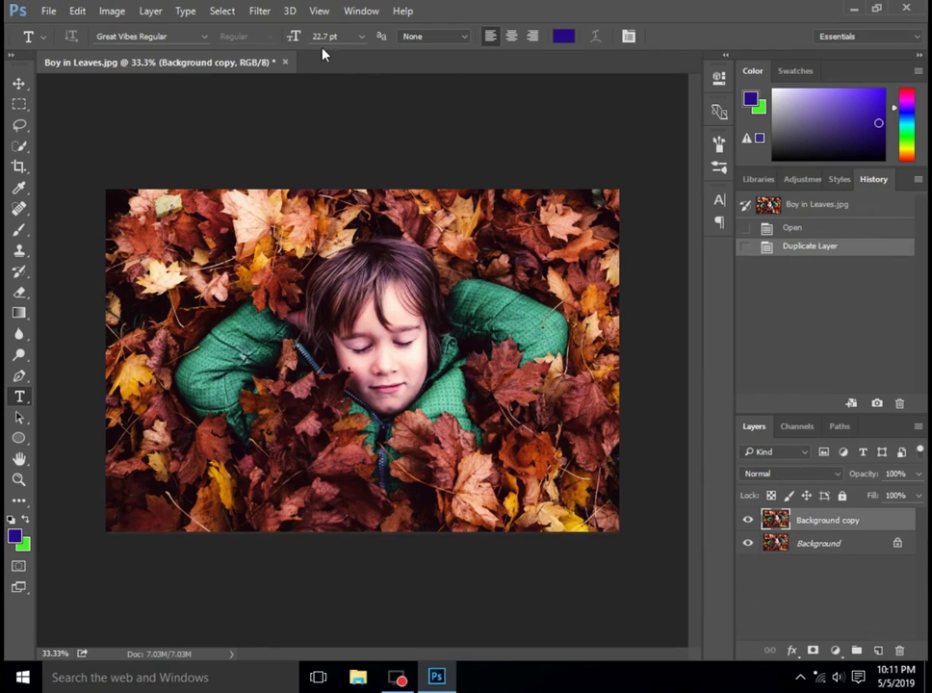
click(260, 10)
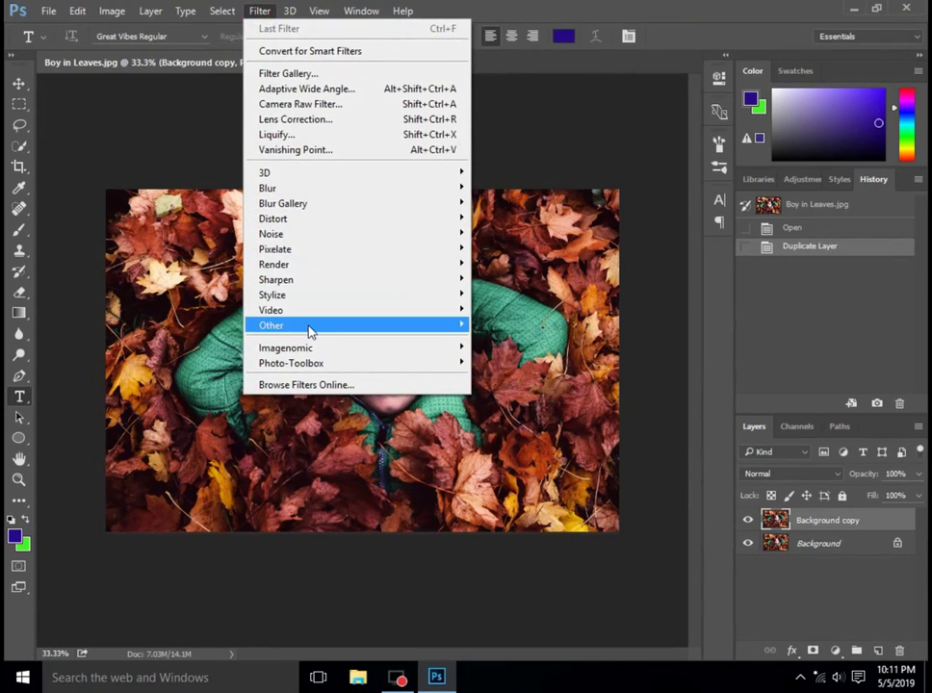
mouse_move(356, 310)
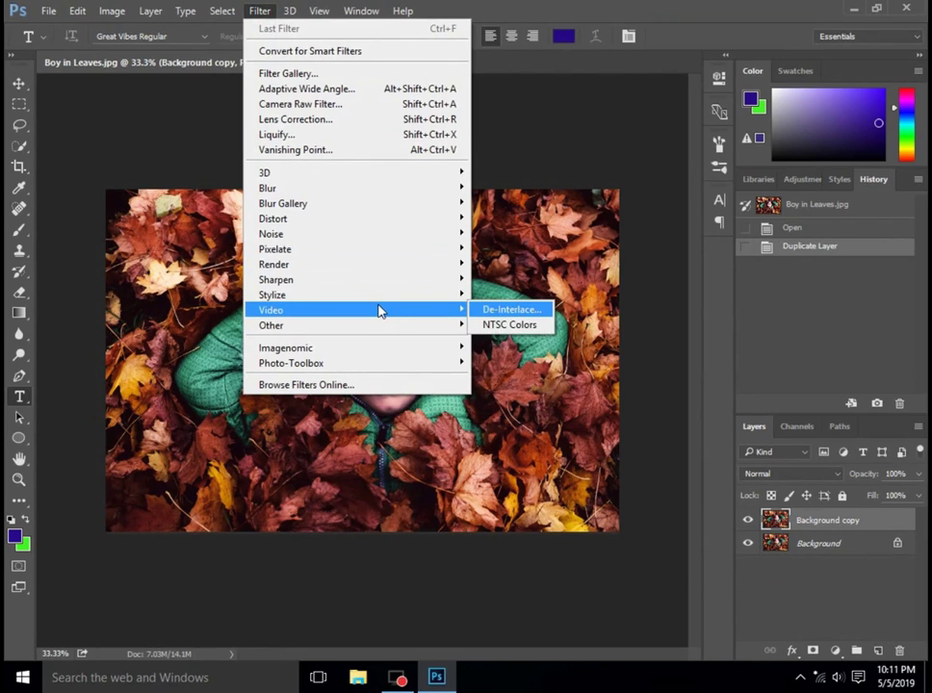
mouse_move(272, 295)
click(504, 355)
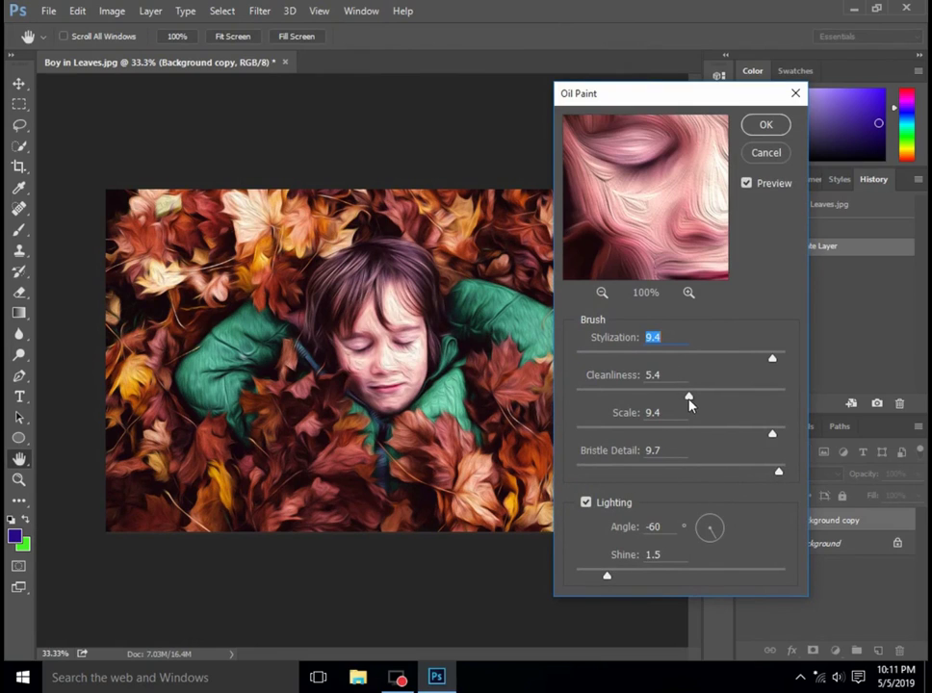
Step: Set Oil Paint Stylization to 6.8, Shine to 0.1 and Cleanliness to 6.8
click(691, 357)
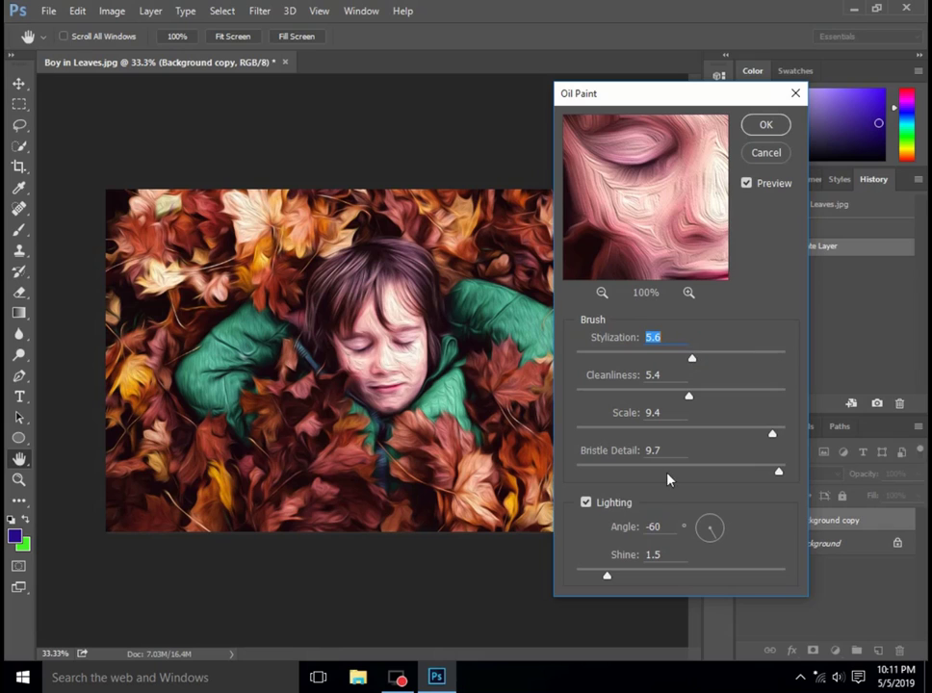
click(586, 576)
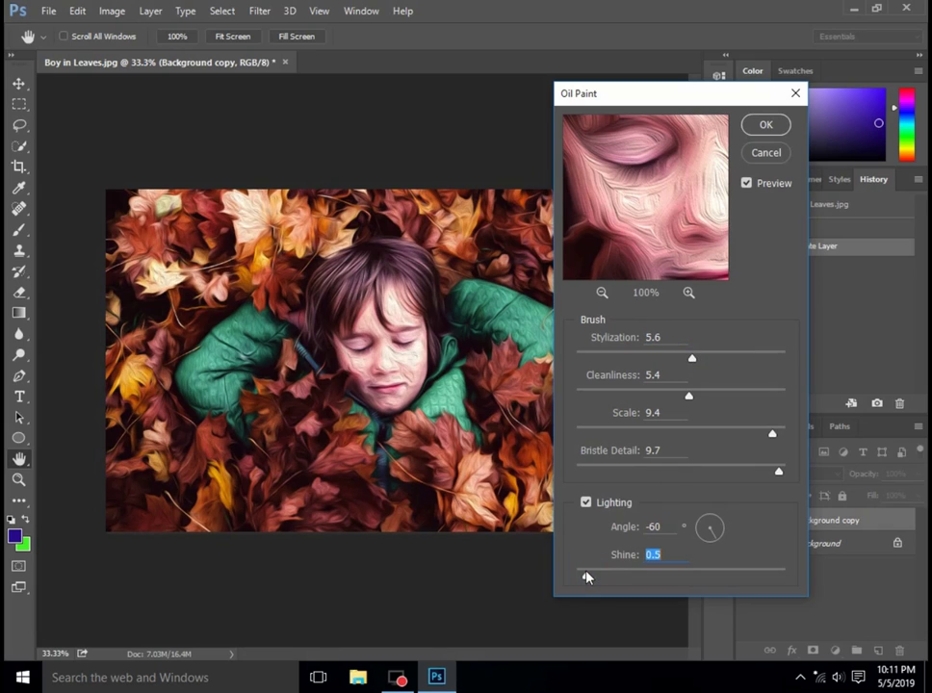
click(578, 575)
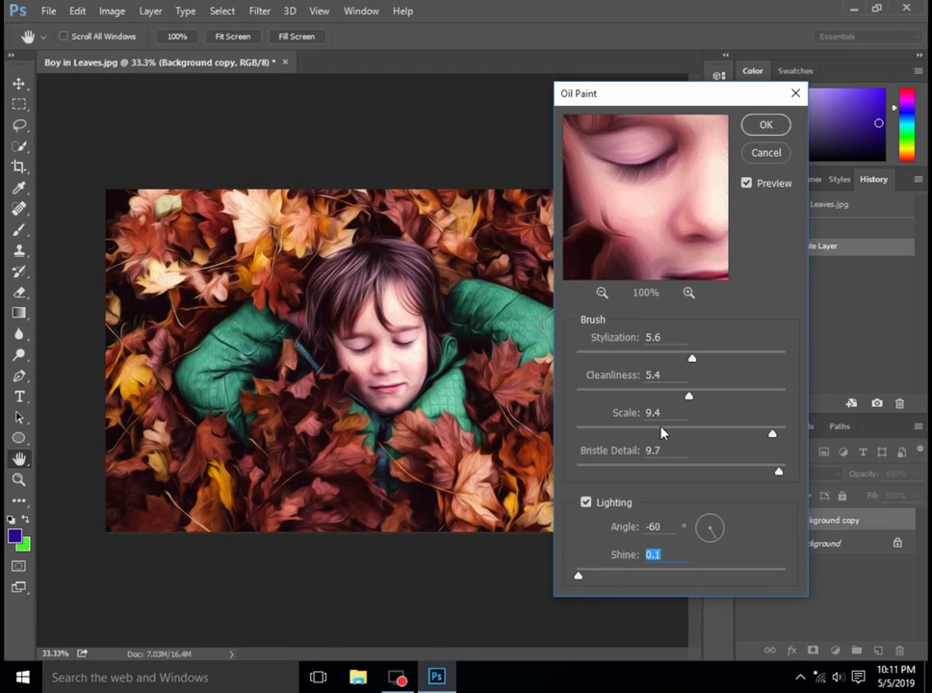
click(719, 360)
click(719, 395)
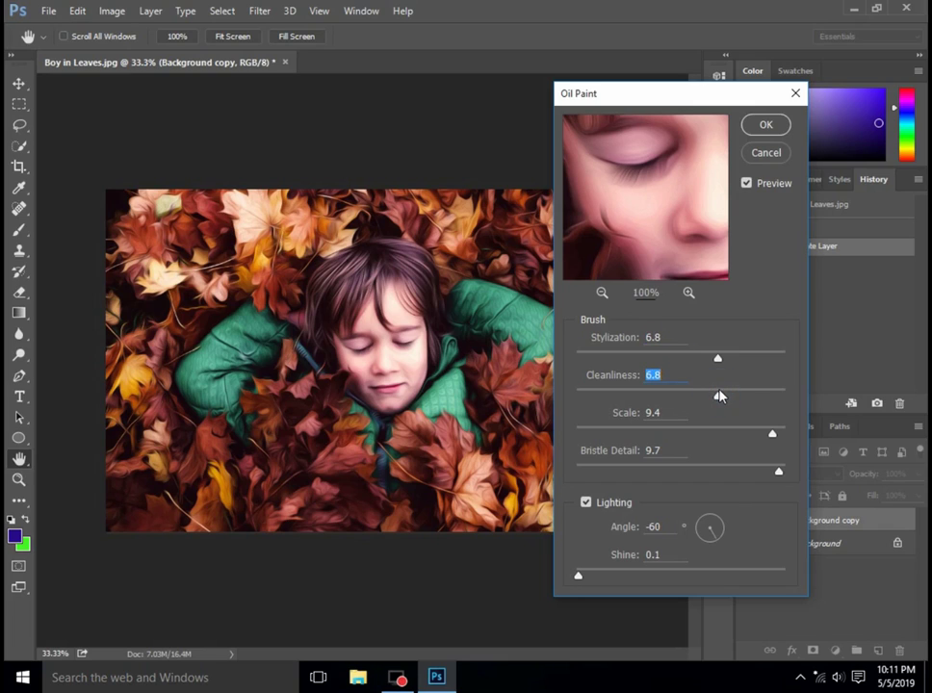
Step: Settle Bristle Detail at 5.7 and lower Scale to 5.5
click(671, 468)
drag(660, 469, 619, 471)
click(774, 472)
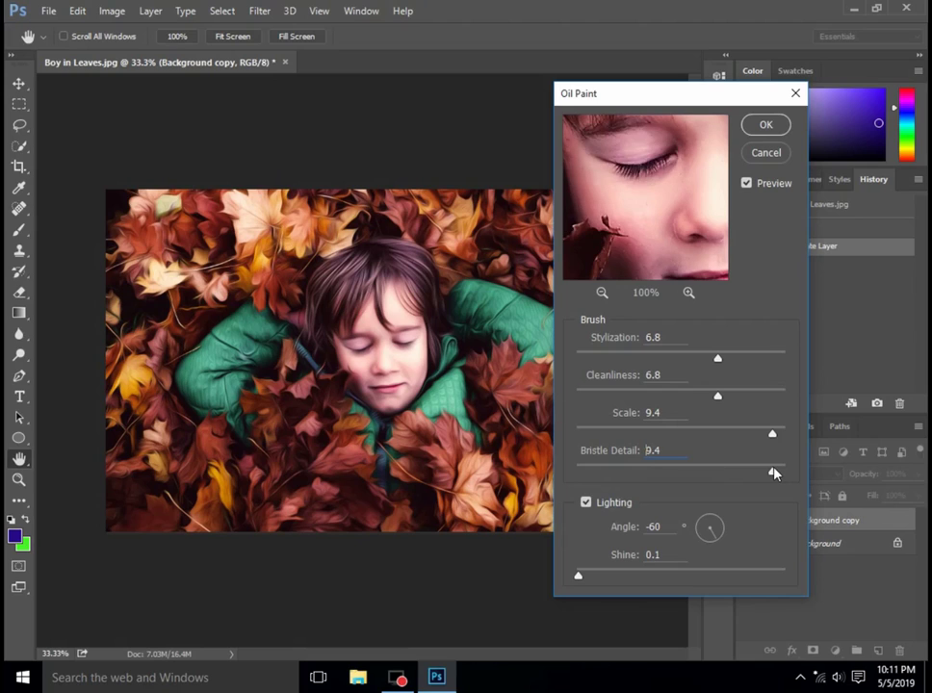
drag(774, 471, 764, 473)
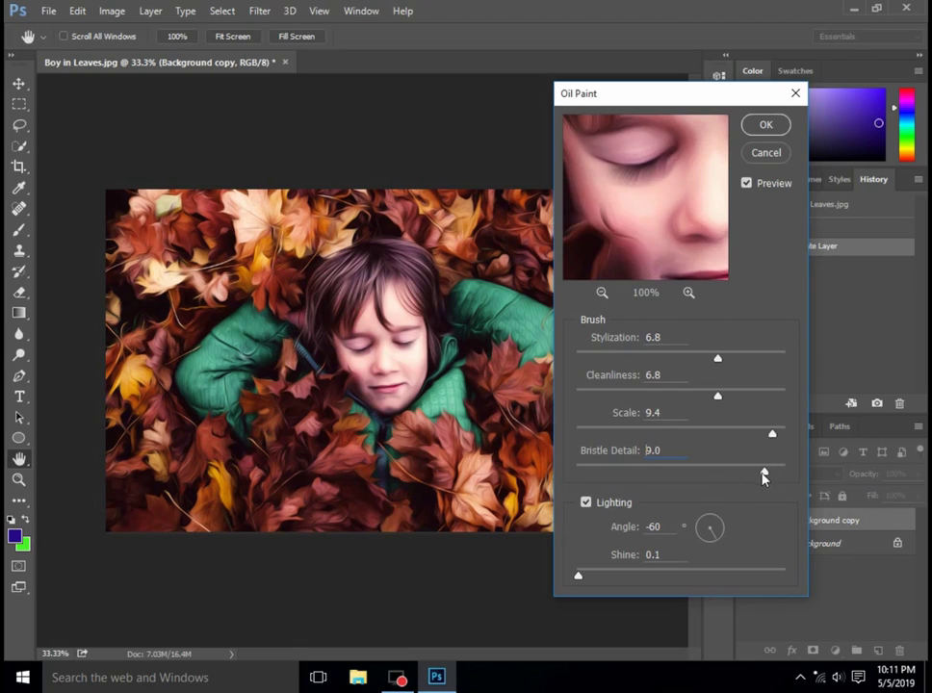
click(697, 477)
drag(773, 433, 692, 434)
Step: Try several Cleanliness values and settle it at 6.4
click(674, 396)
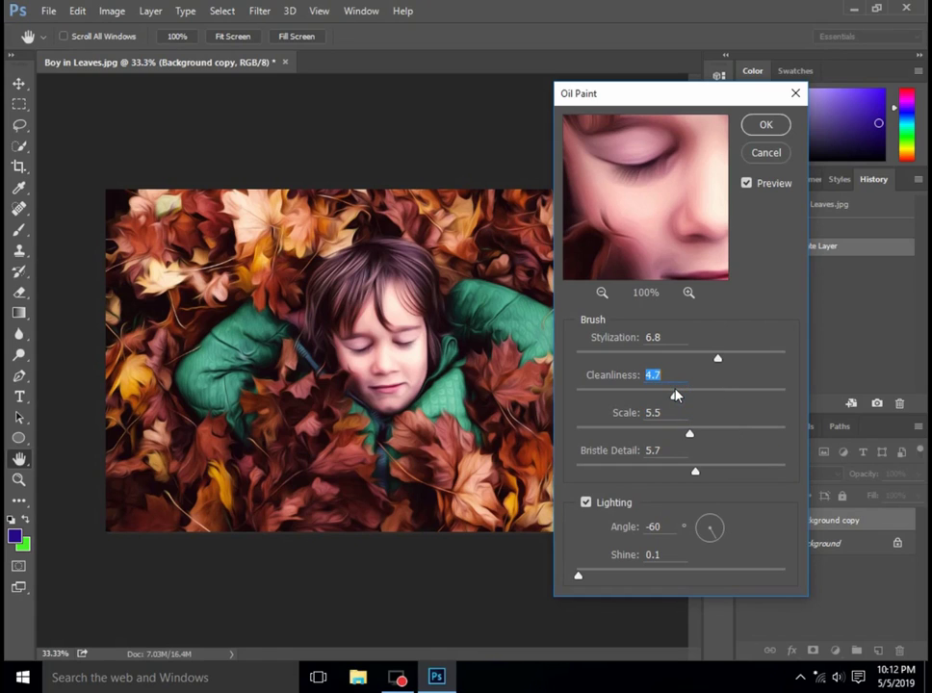
drag(676, 395, 617, 393)
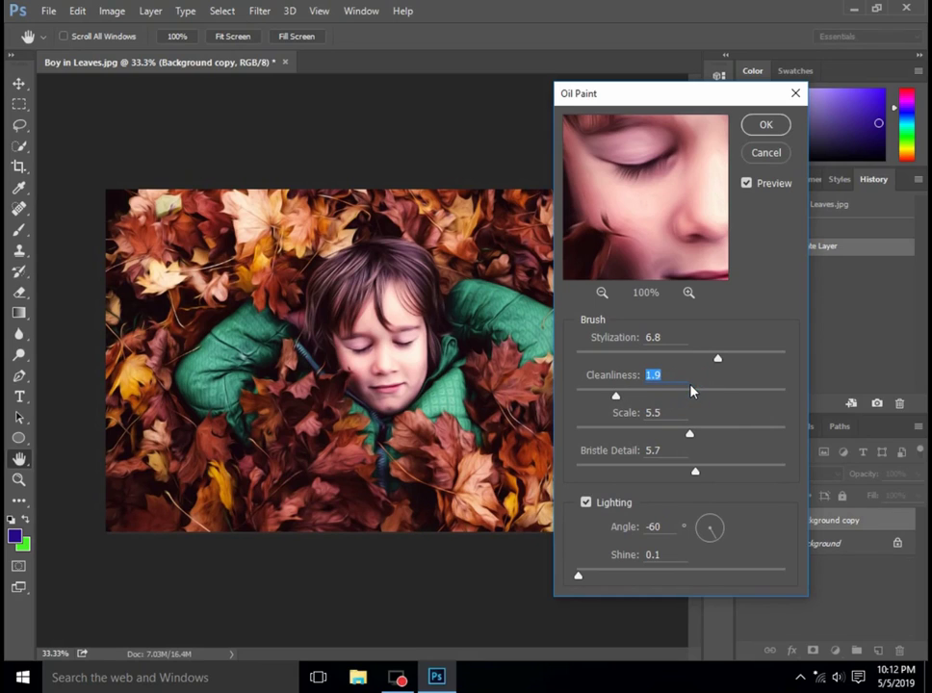
click(689, 394)
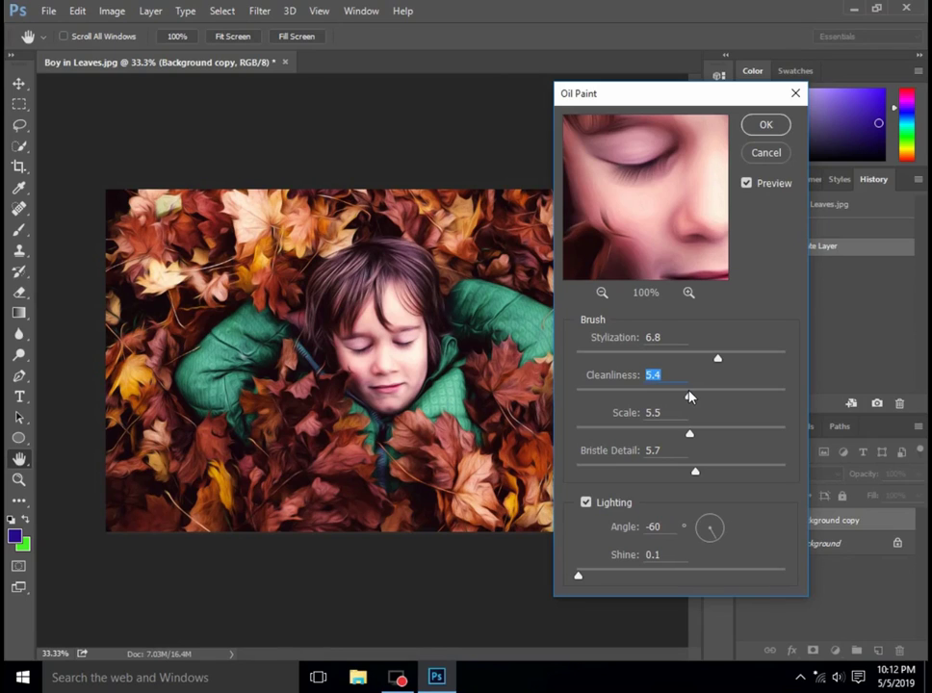
click(738, 394)
click(709, 392)
Step: Set Stylization 7.5, Bristle Detail 6.7 and Shine 0.3, checking the boy's cheek in the preview
click(751, 357)
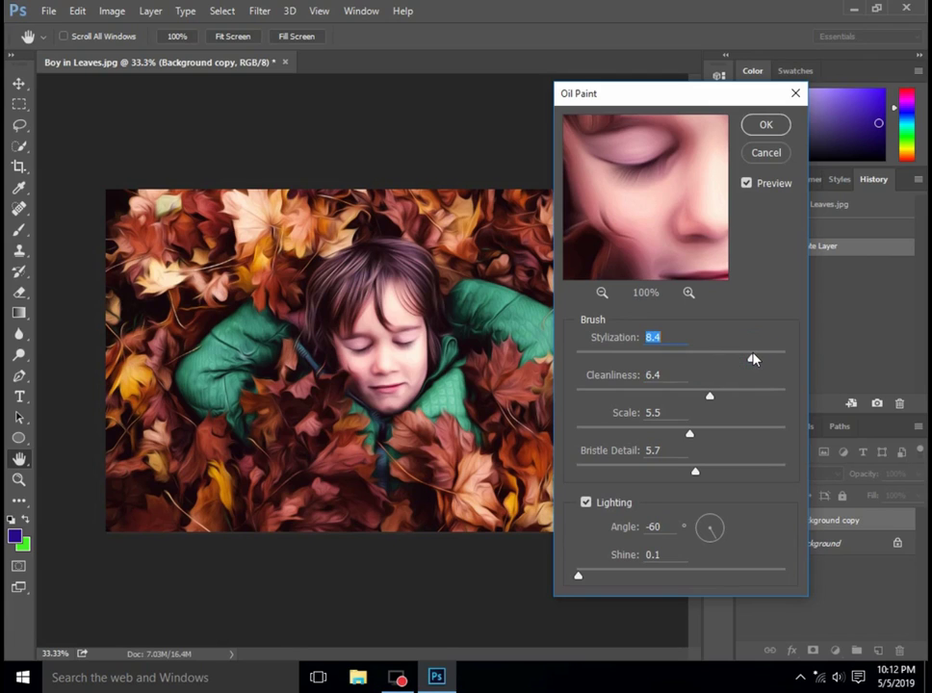
click(685, 357)
click(731, 357)
click(733, 471)
click(716, 470)
click(582, 576)
click(392, 366)
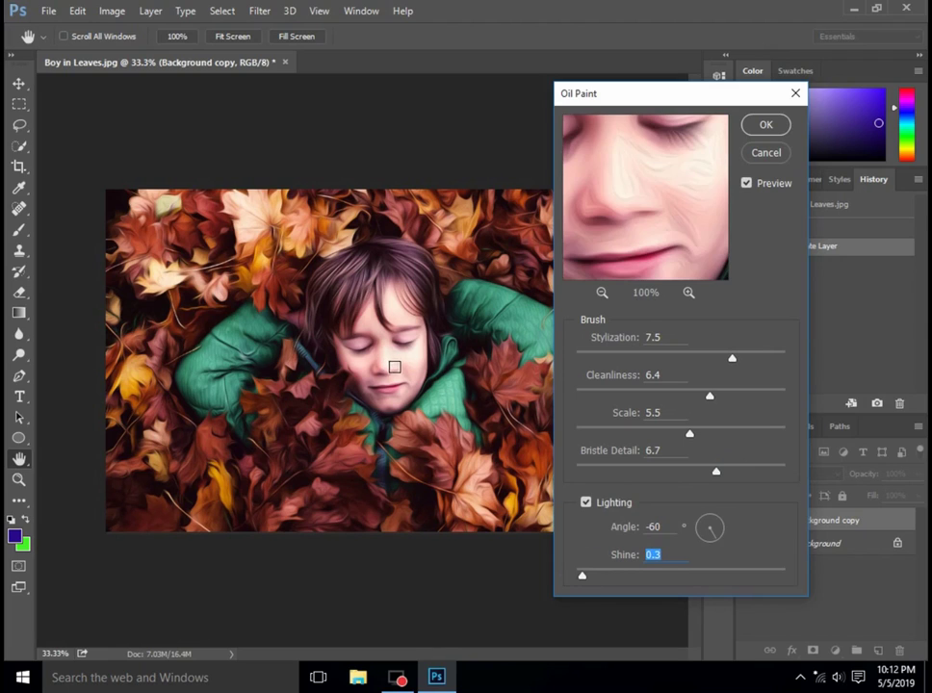
click(405, 360)
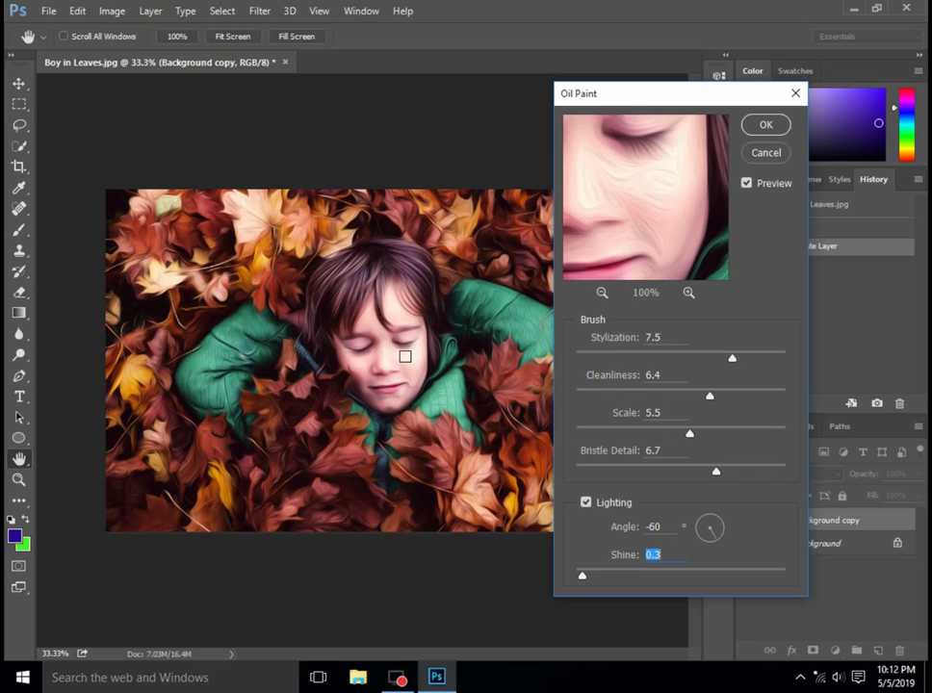
click(405, 360)
Step: Pan the Oil Paint preview to the boy's eyes and nose and toggle Preview
click(402, 358)
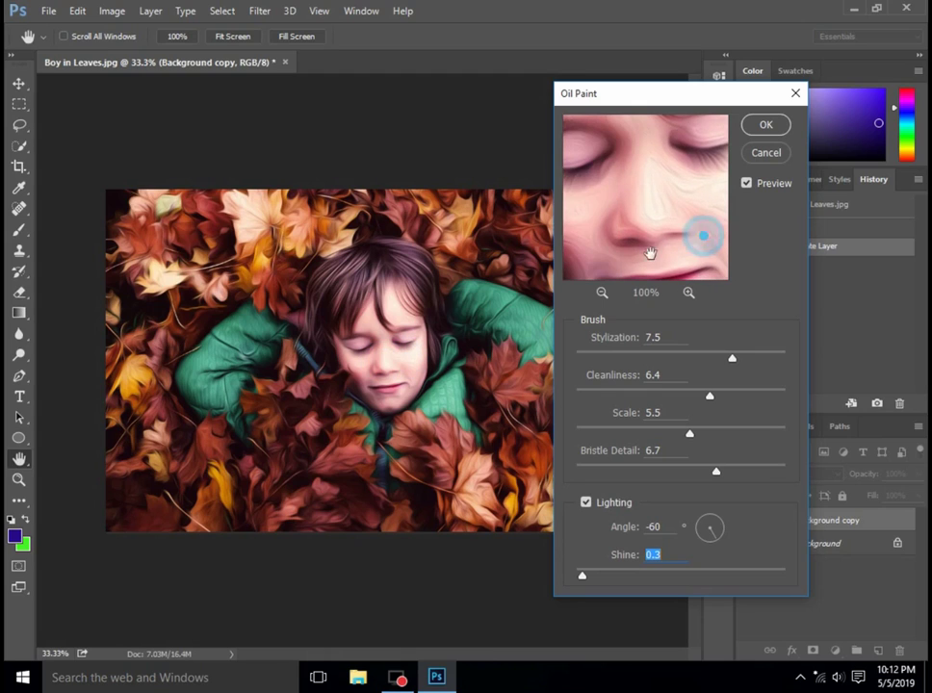
drag(597, 242, 672, 220)
click(672, 220)
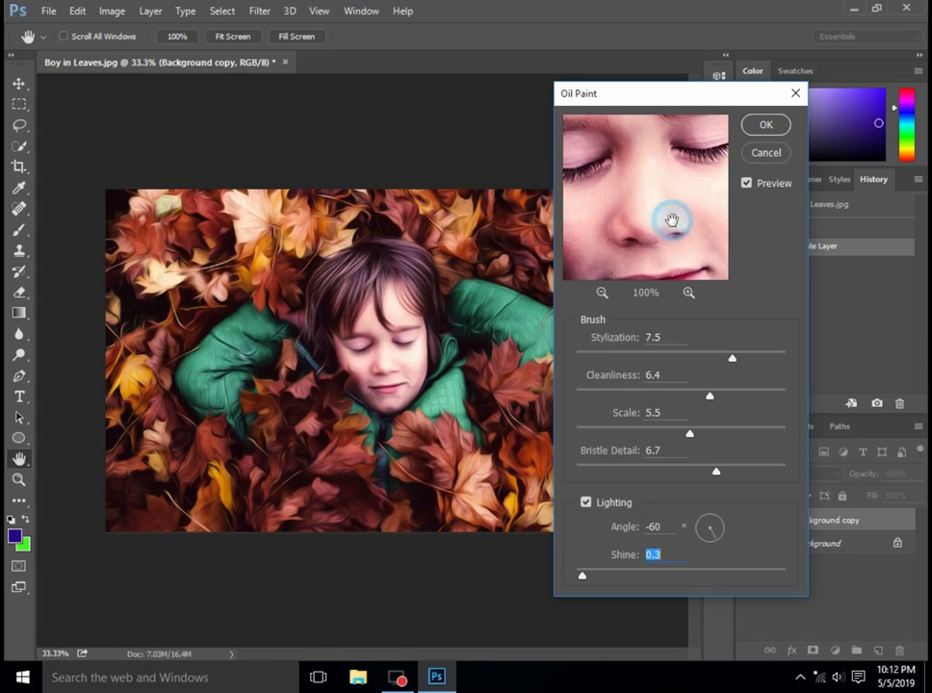
click(672, 220)
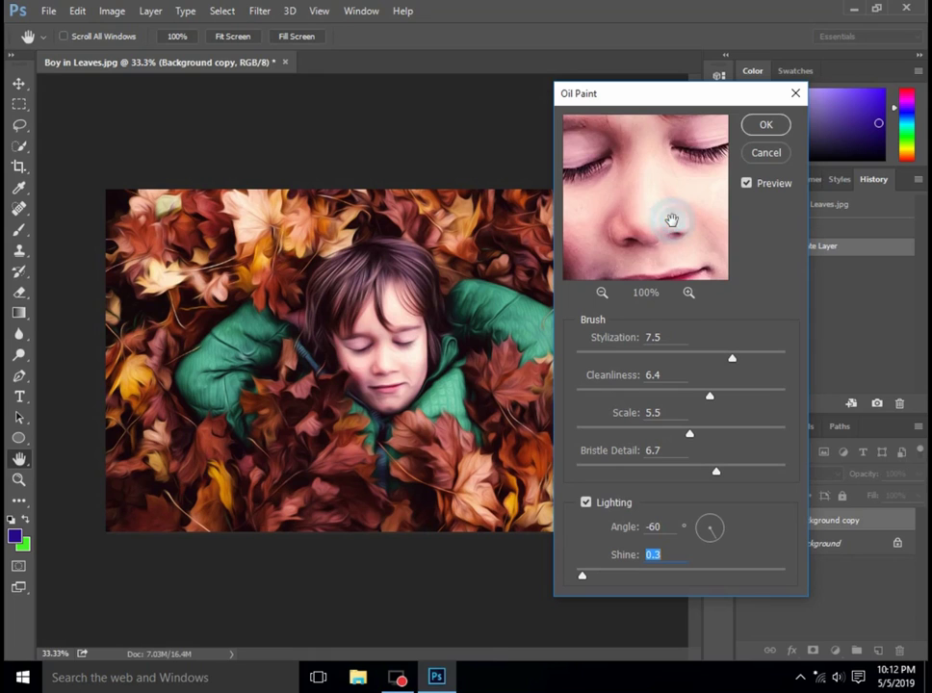
click(746, 183)
click(746, 183)
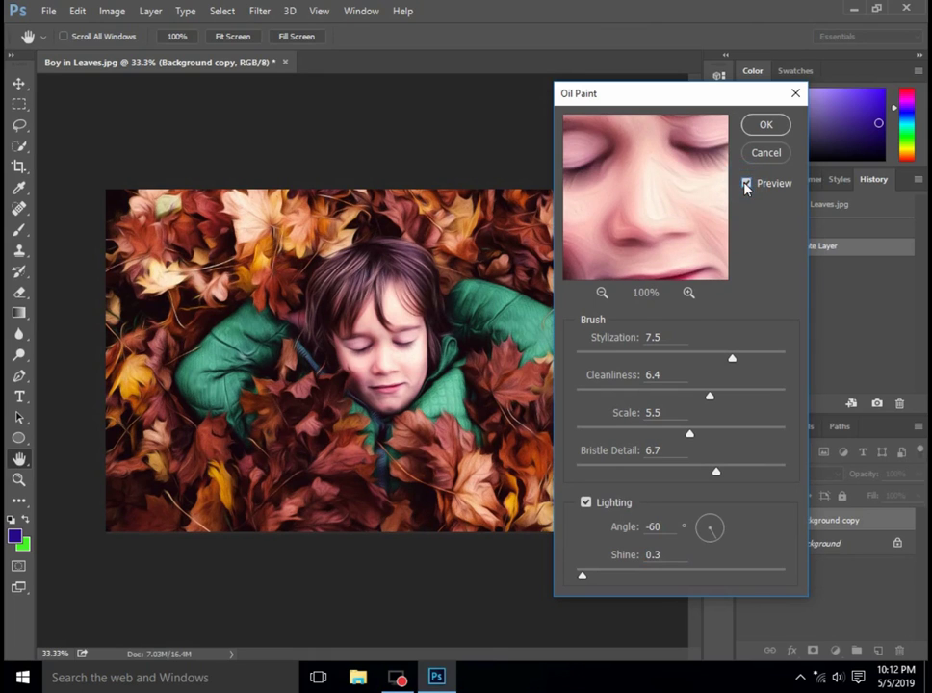
Step: Toggle Preview again, then lower Bristle Detail to 2.6 and Scale to 2.4
click(746, 183)
click(745, 183)
click(745, 184)
click(632, 471)
click(625, 432)
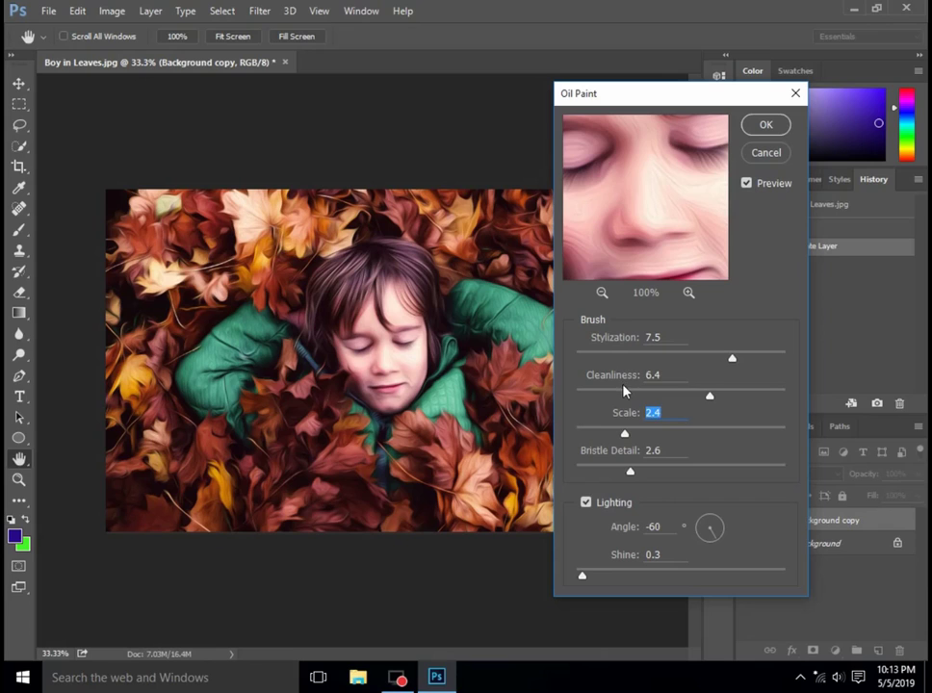
Step: Drop Cleanliness to 2.1, set Bristle Detail to 5.6 and Scale to 6.2
click(620, 394)
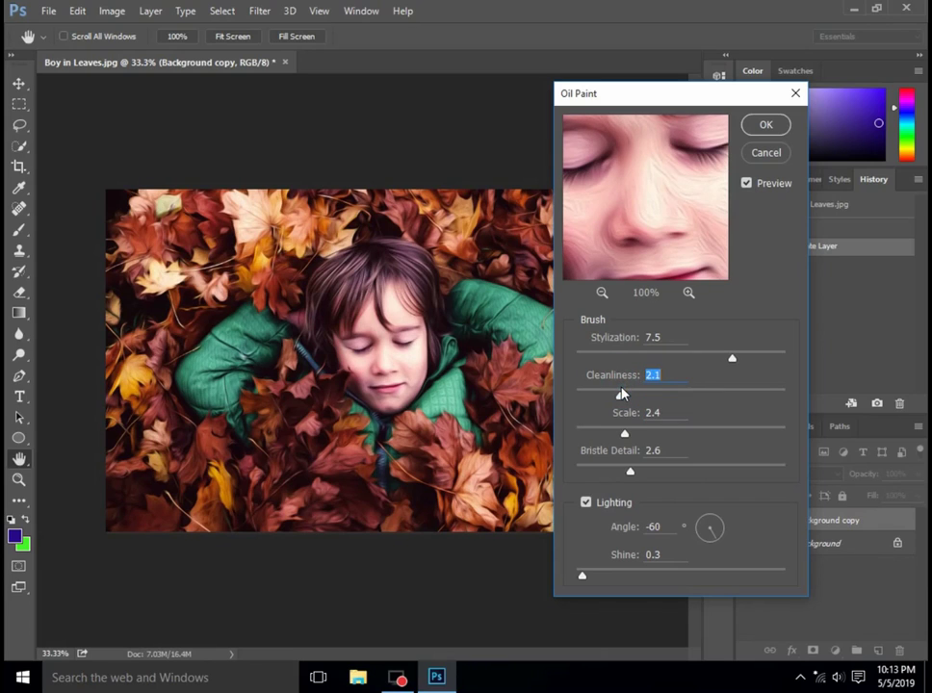
click(669, 469)
click(692, 464)
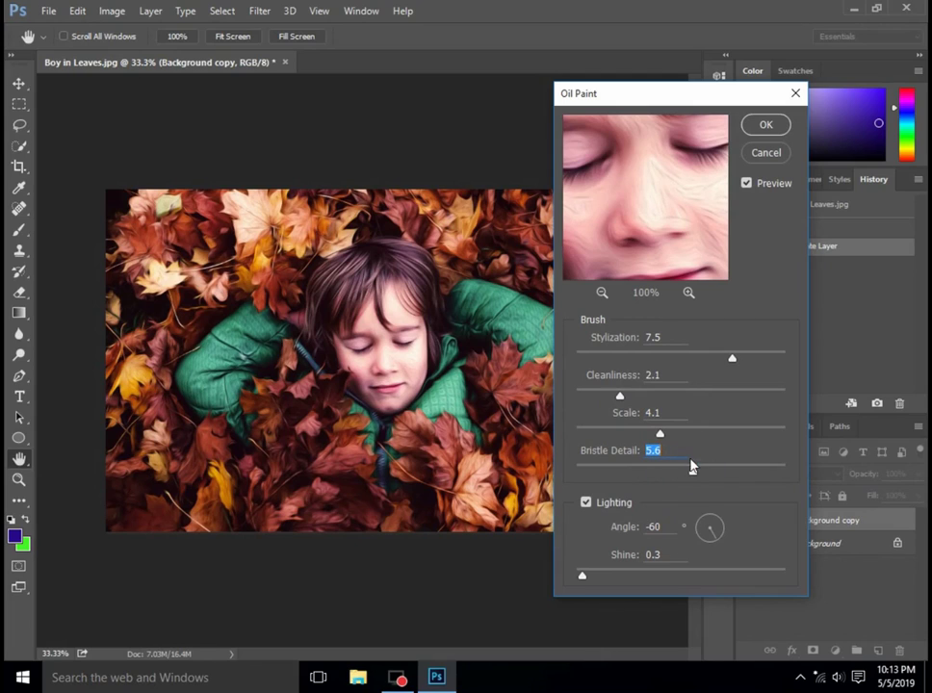
click(701, 429)
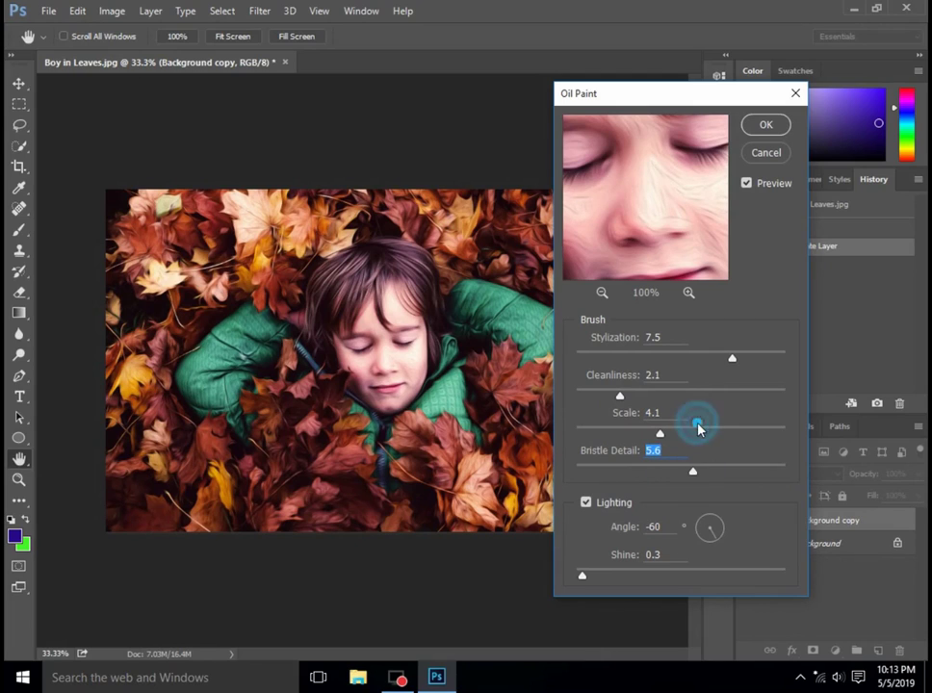
Step: Raise Cleanliness step by step, then settle it at 6.1
click(651, 394)
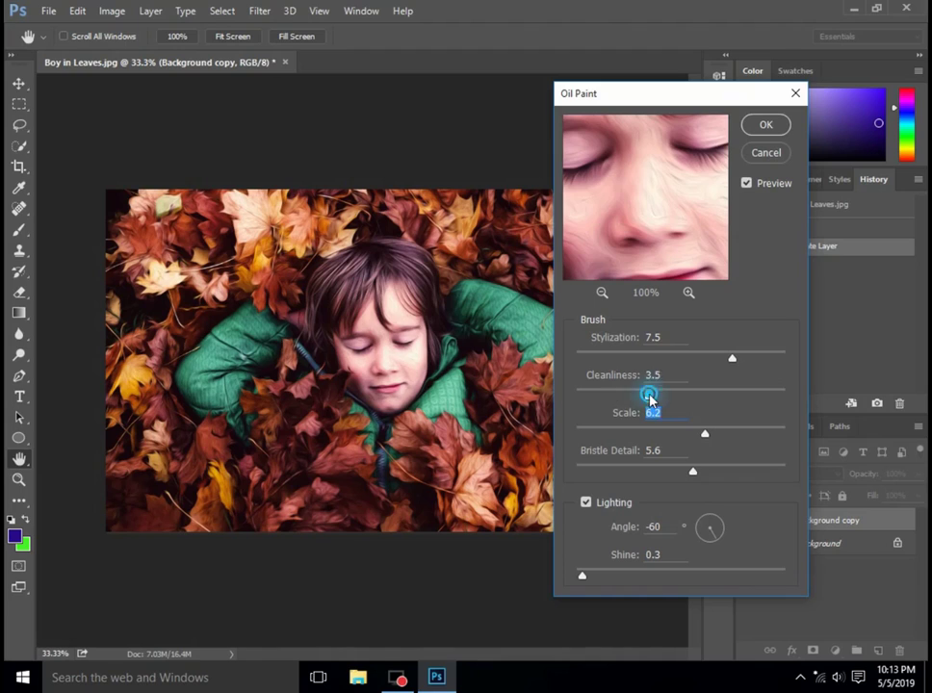
click(670, 395)
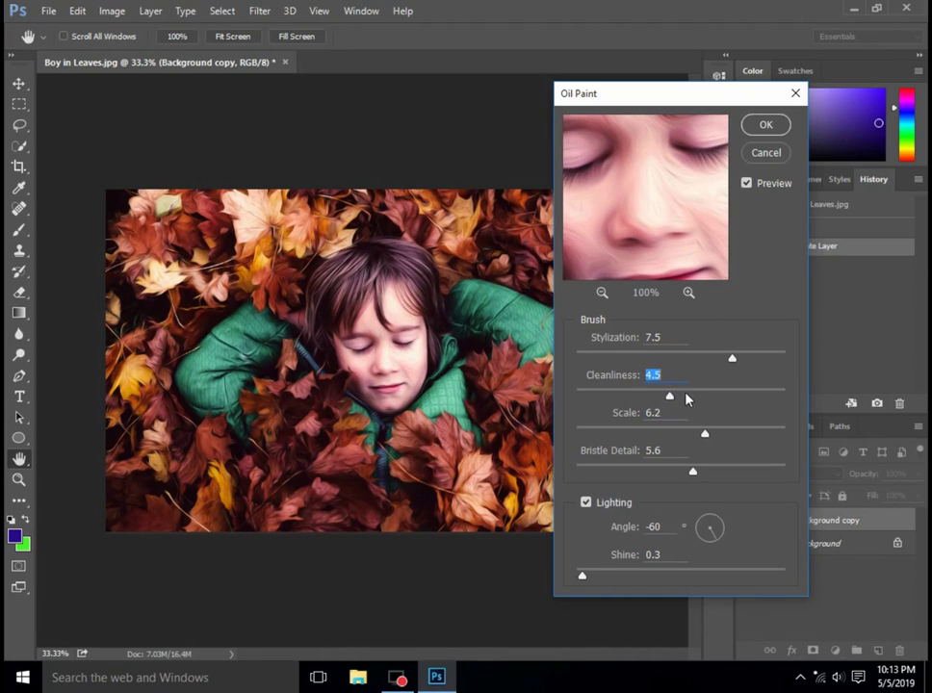
click(684, 397)
click(773, 394)
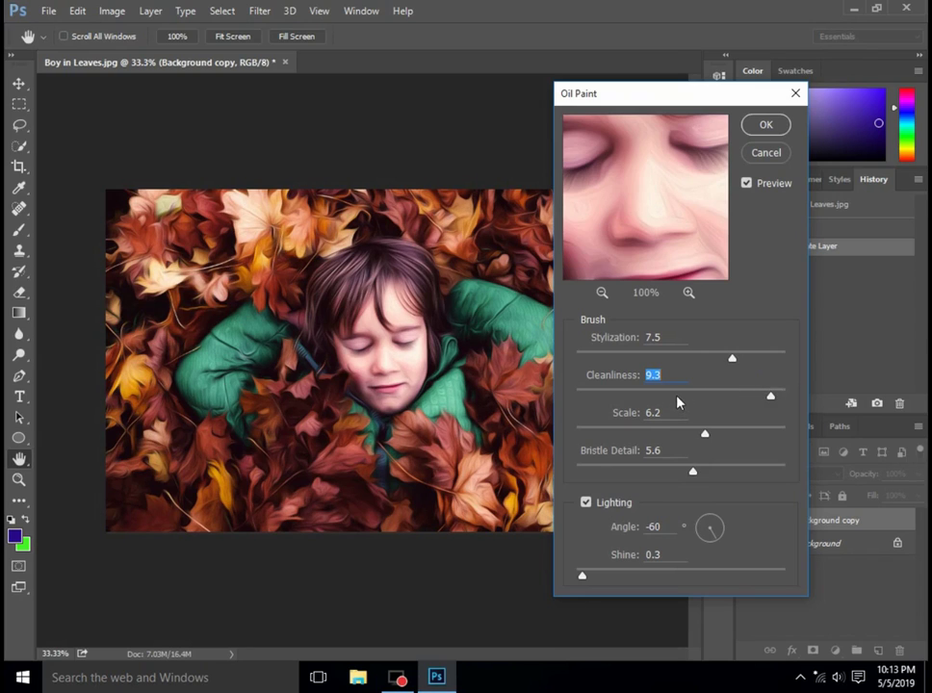
click(704, 395)
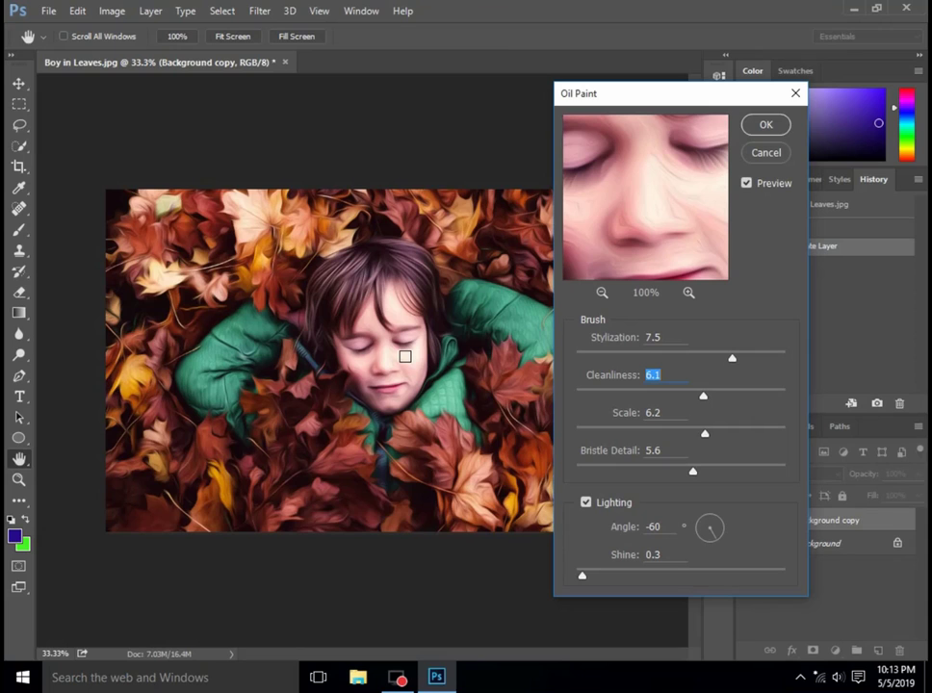
Step: Zoom the canvas to 50%, set Cleanliness to 4.5 and turn the Lighting Angle toward -90
scroll(406, 356, up, 1)
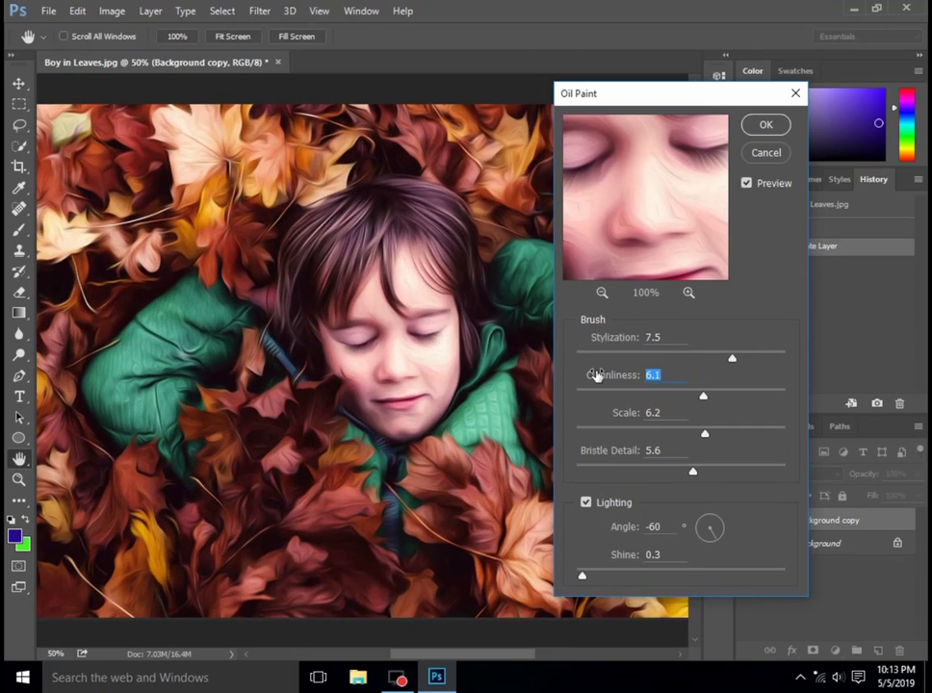
drag(703, 396, 660, 395)
click(671, 395)
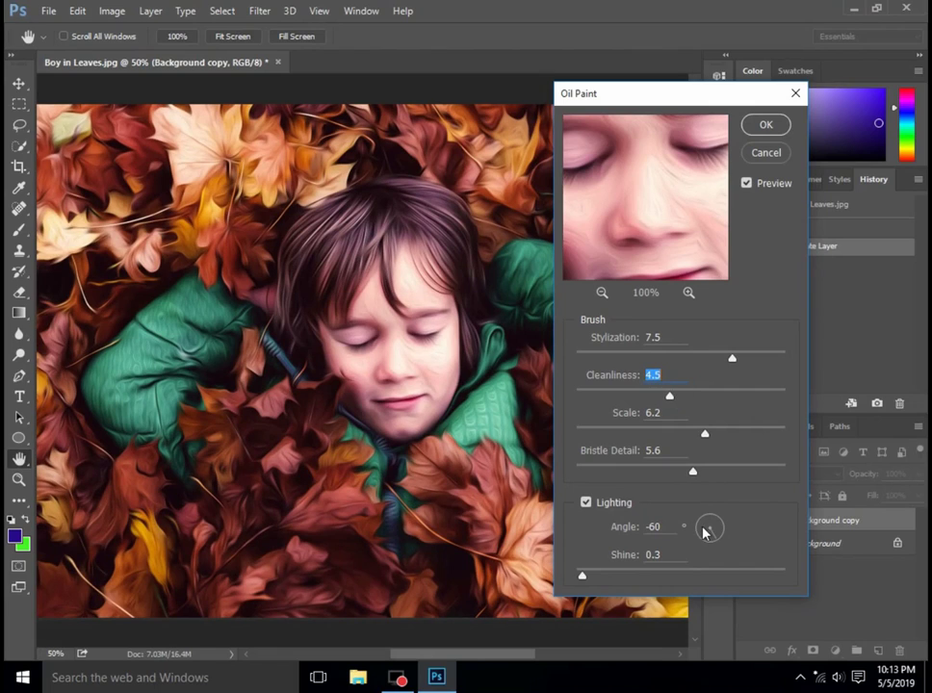
drag(711, 542, 711, 544)
click(712, 544)
Step: Rotate the Oil Paint lighting Angle to 142
drag(712, 544, 686, 528)
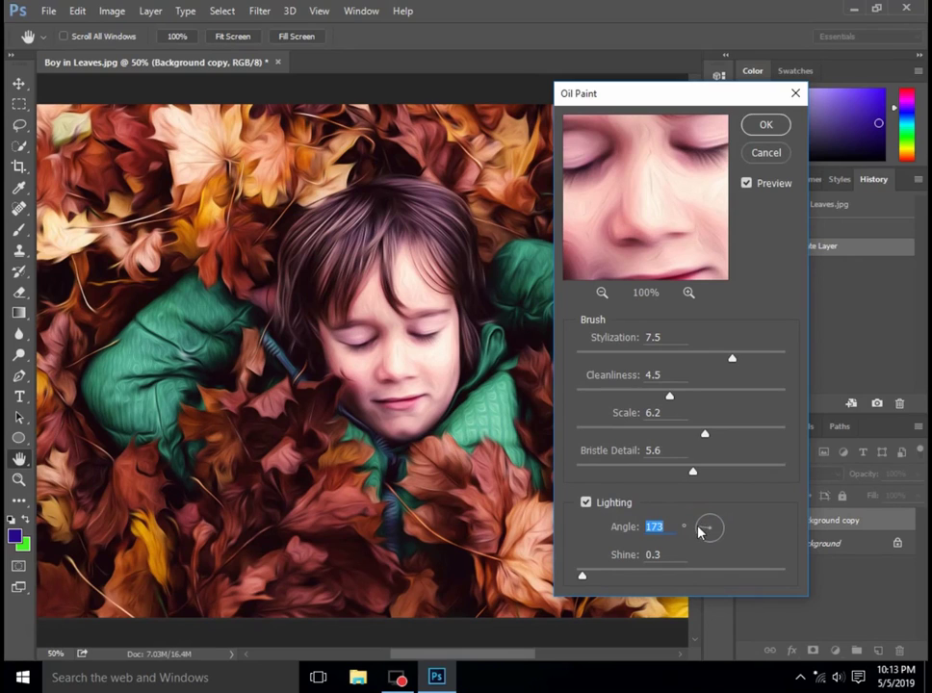
key(shift+Down)
drag(697, 527, 702, 527)
click(702, 526)
Step: Set Scale 6.5, Bristle Detail 7.0 and Shine 0, toggling Preview to check
drag(714, 435, 711, 434)
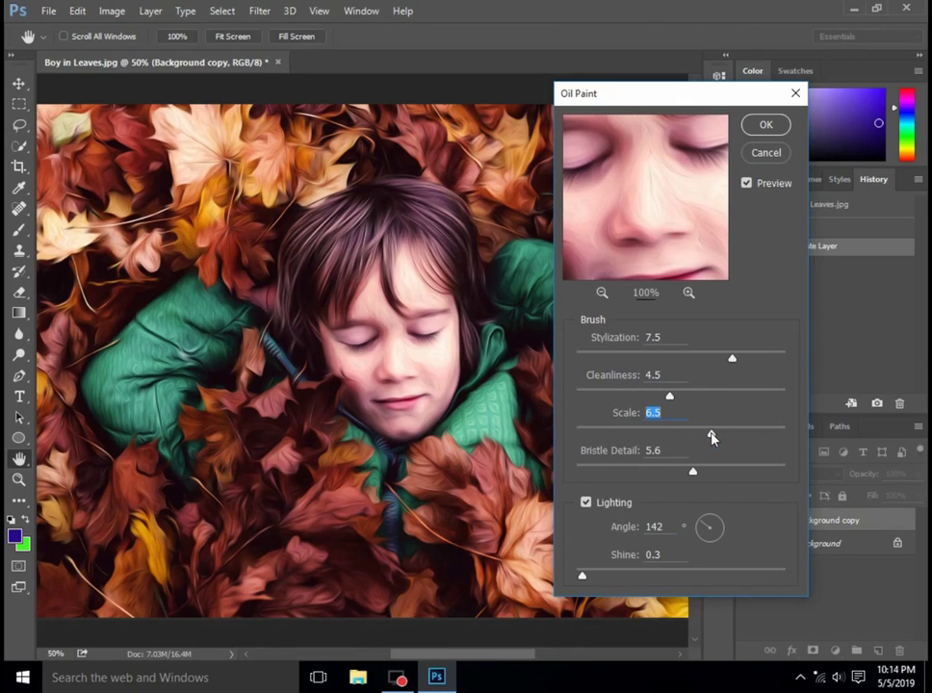
click(759, 185)
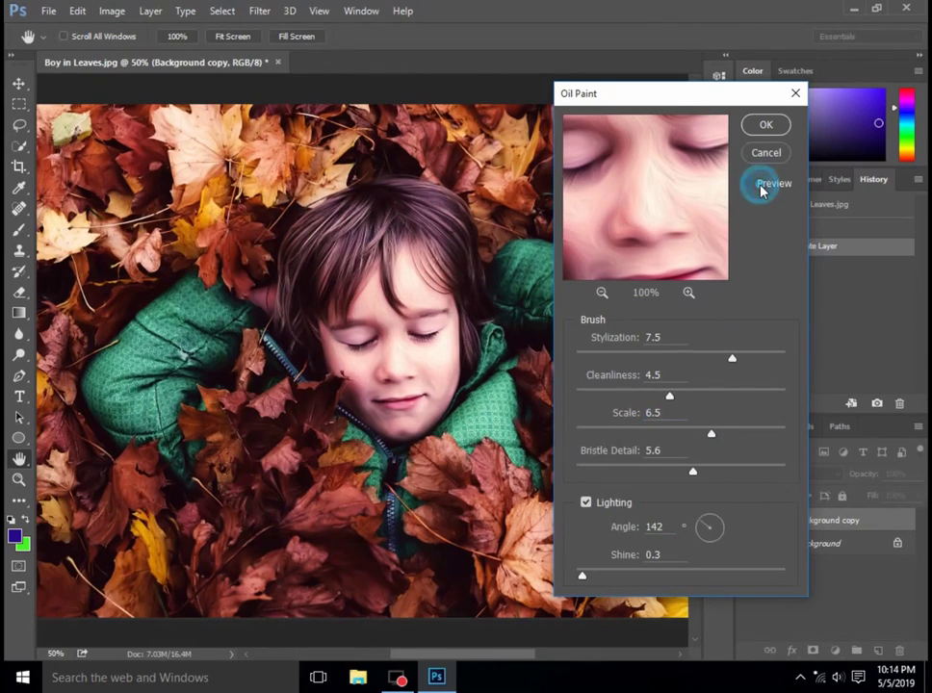
click(762, 190)
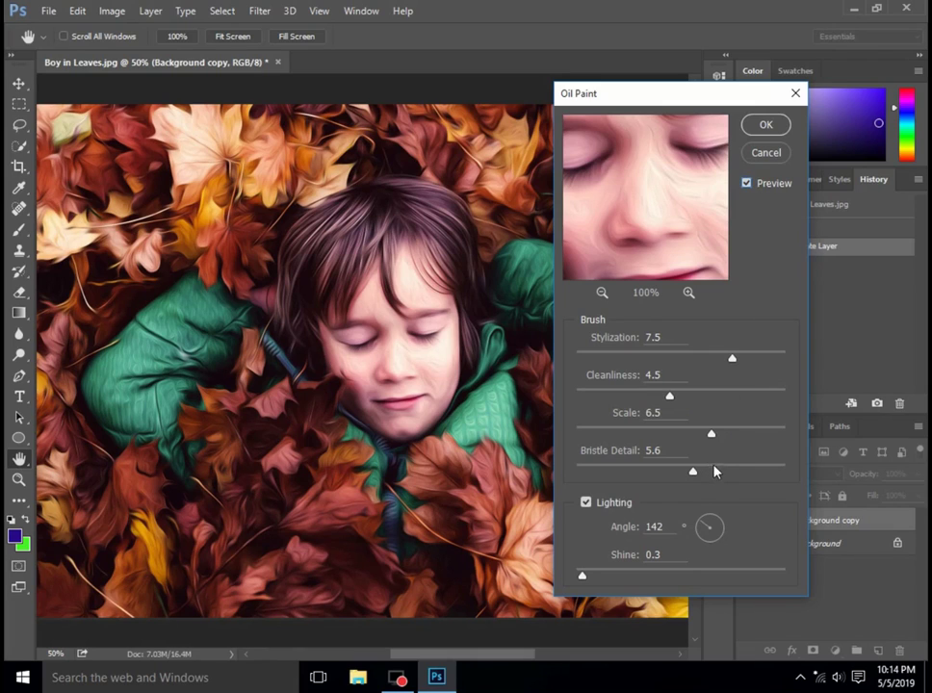
mouse_move(714, 470)
mouse_down()
mouse_move(725, 470)
mouse_move(697, 471)
mouse_up()
drag(583, 578, 576, 579)
Step: Apply the Oil Paint filter, then hide and show the Background copy to compare
click(766, 124)
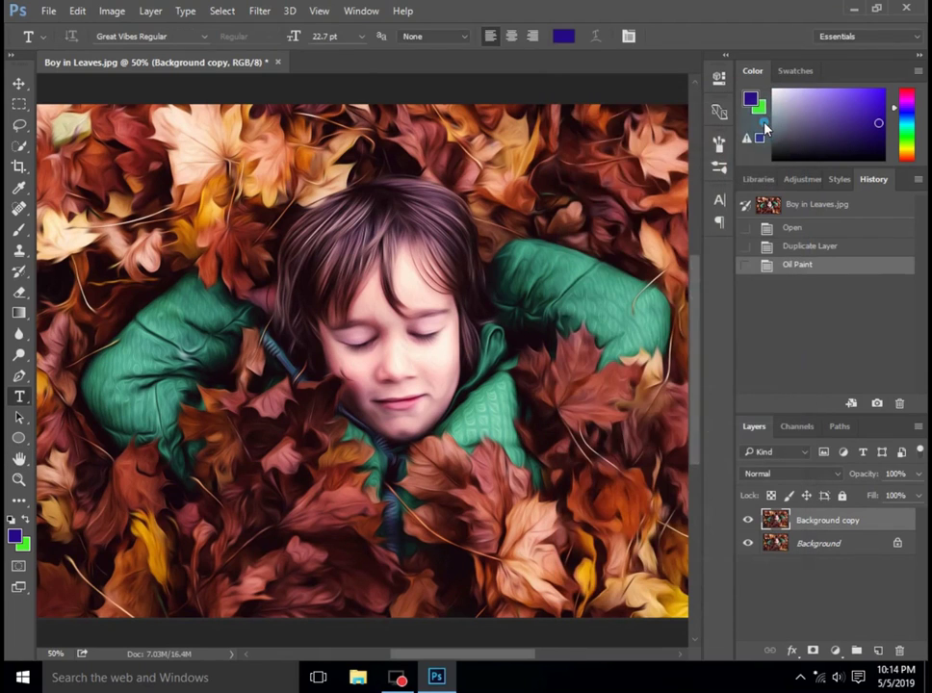
key(ctrl+minus)
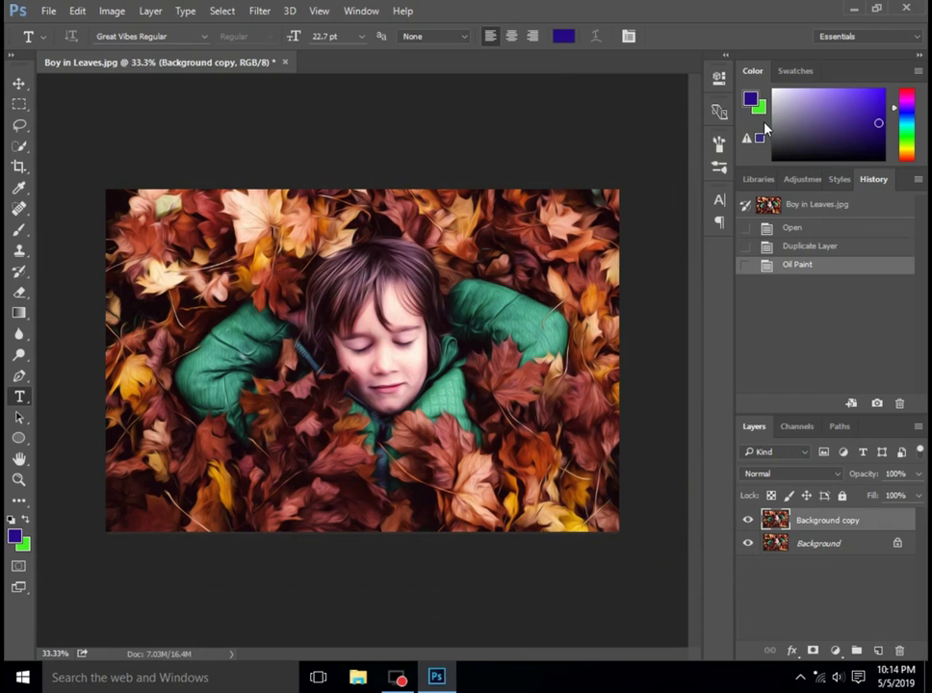
click(749, 520)
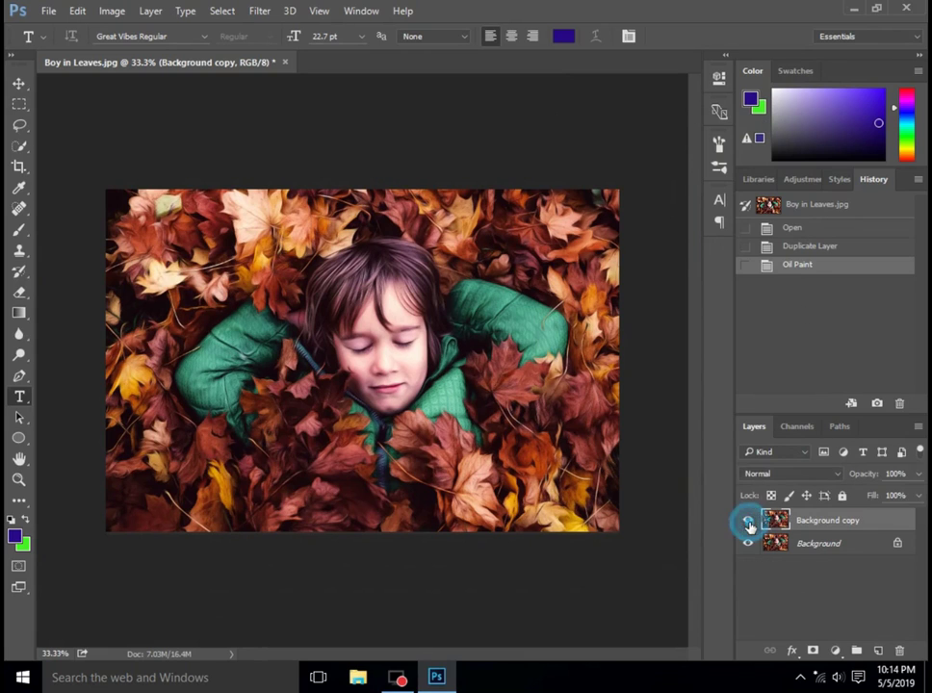
click(749, 520)
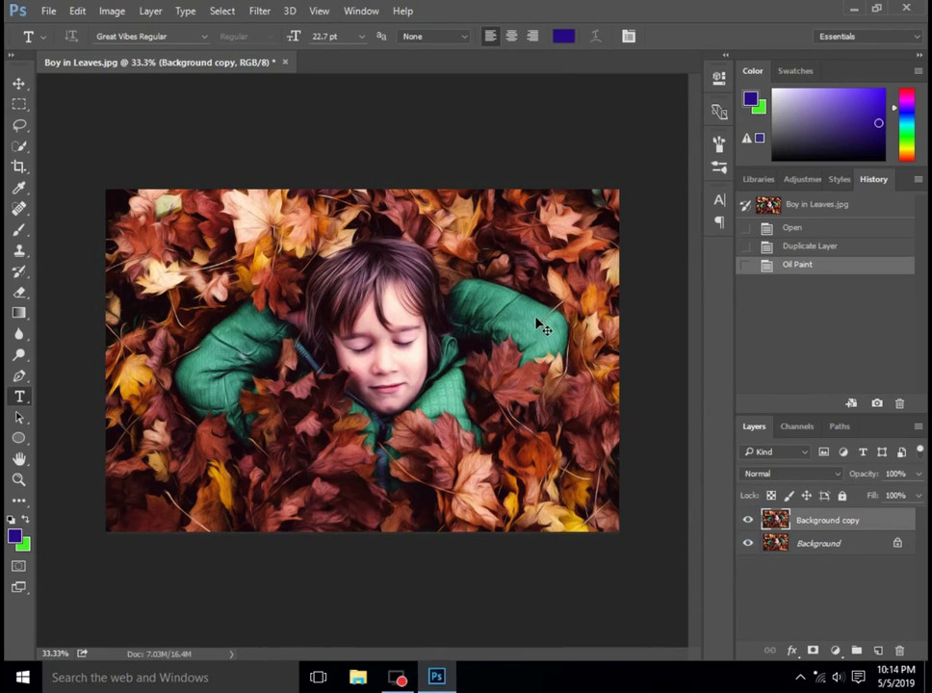
key(ctrl+plus)
key(ctrl+plus)
key(ctrl+plus)
key(ctrl+plus)
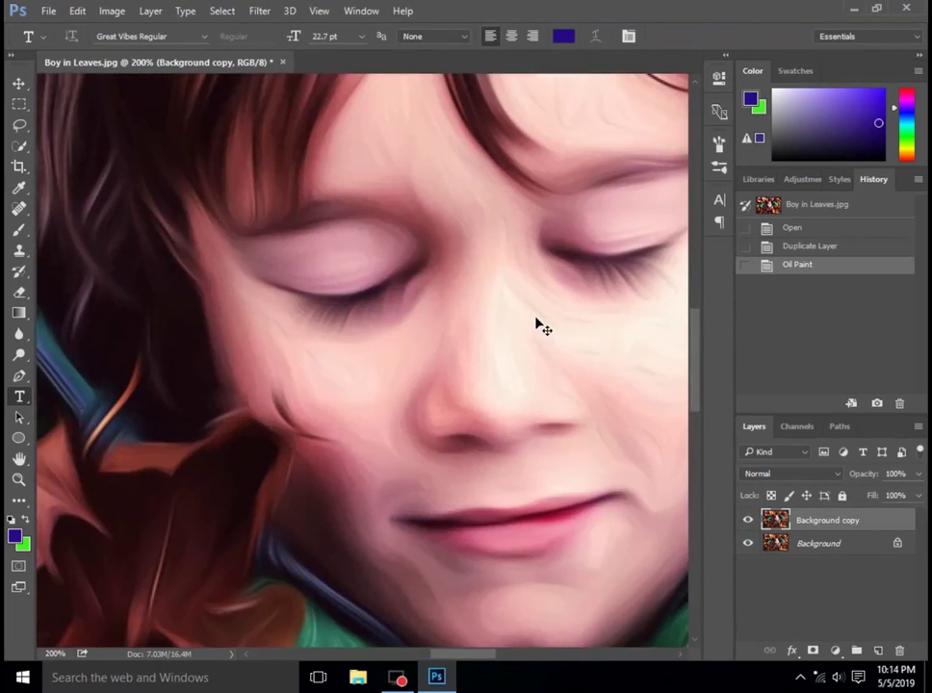
key(ctrl+minus)
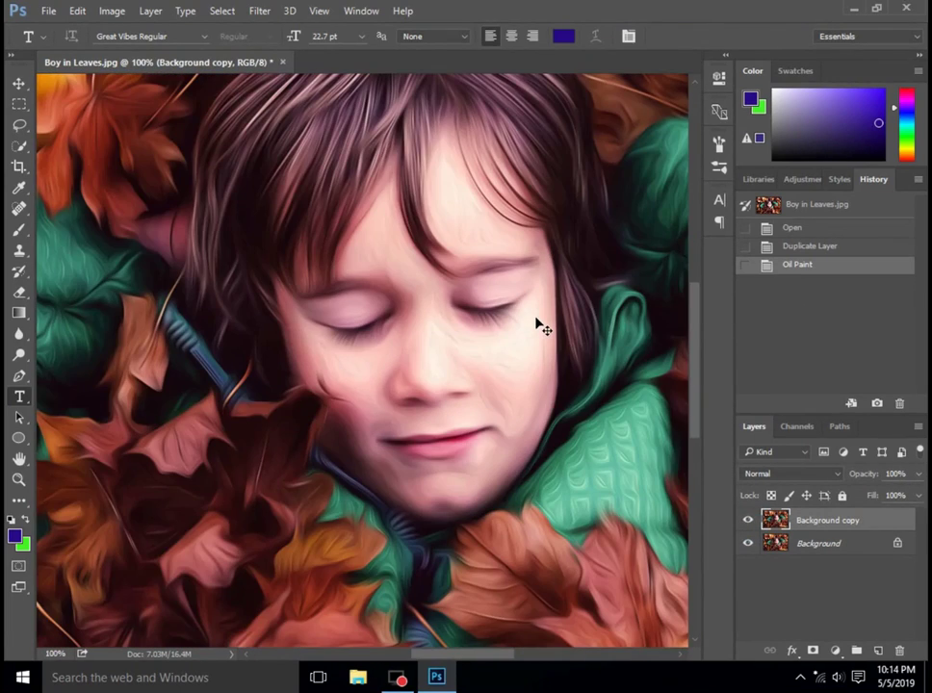
Step: Flip the Background copy visibility repeatedly, then zoom in close on the boy's face
click(748, 520)
click(748, 520)
click(747, 520)
click(748, 520)
click(748, 520)
click(748, 520)
key(ctrl+minus)
key(ctrl+minus)
key(ctrl+minus)
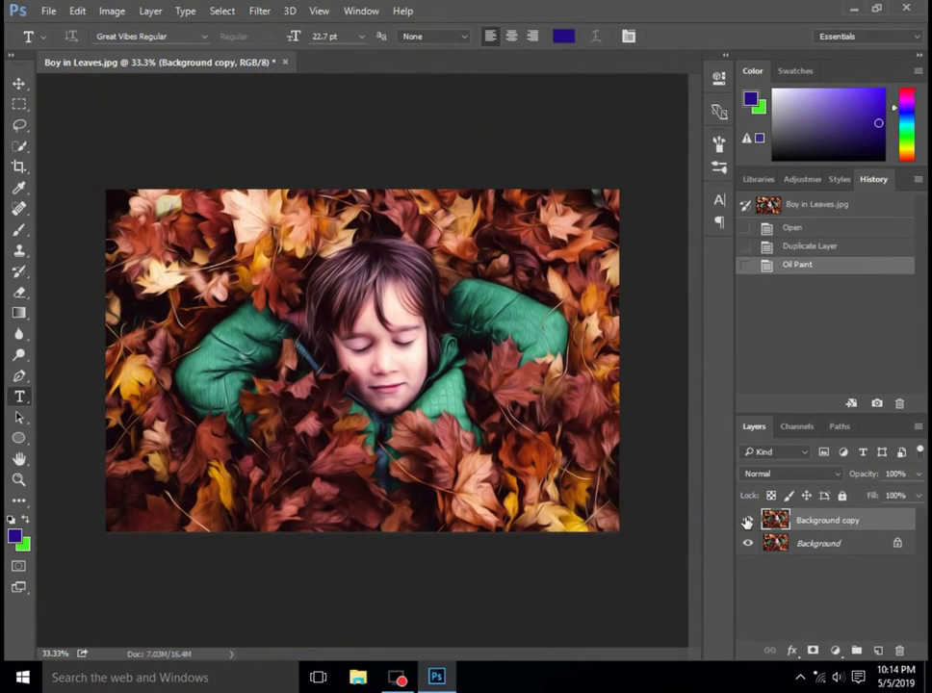
key(ctrl+plus)
key(ctrl+plus)
key(ctrl+plus)
key(ctrl+plus)
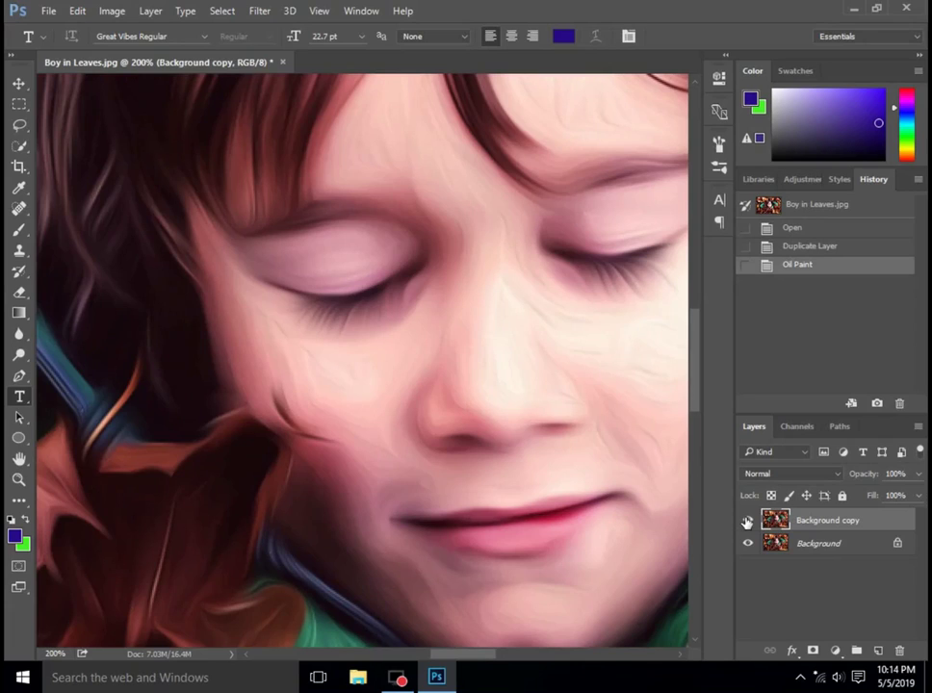
Step: Lightly erase Background copy over the face and mouth with a soft 80 px Eraser at 23% opacity
click(21, 290)
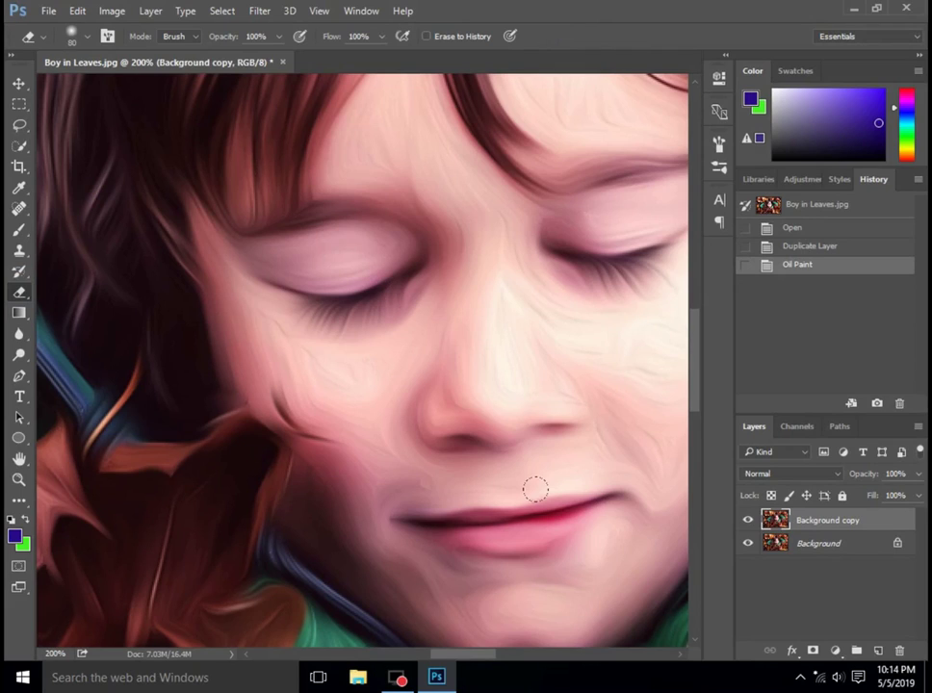
click(278, 37)
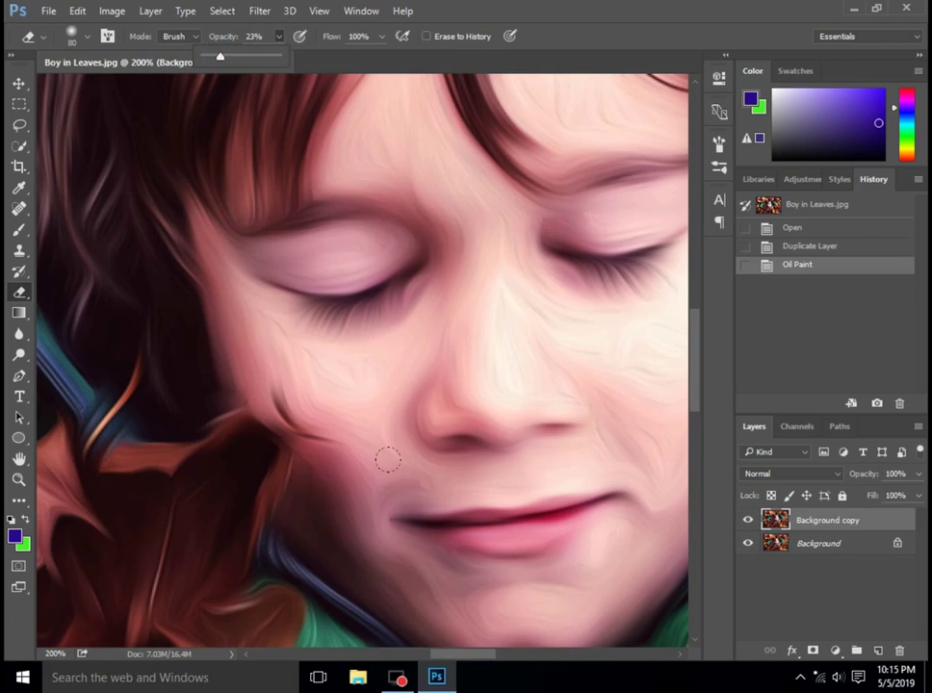
click(433, 524)
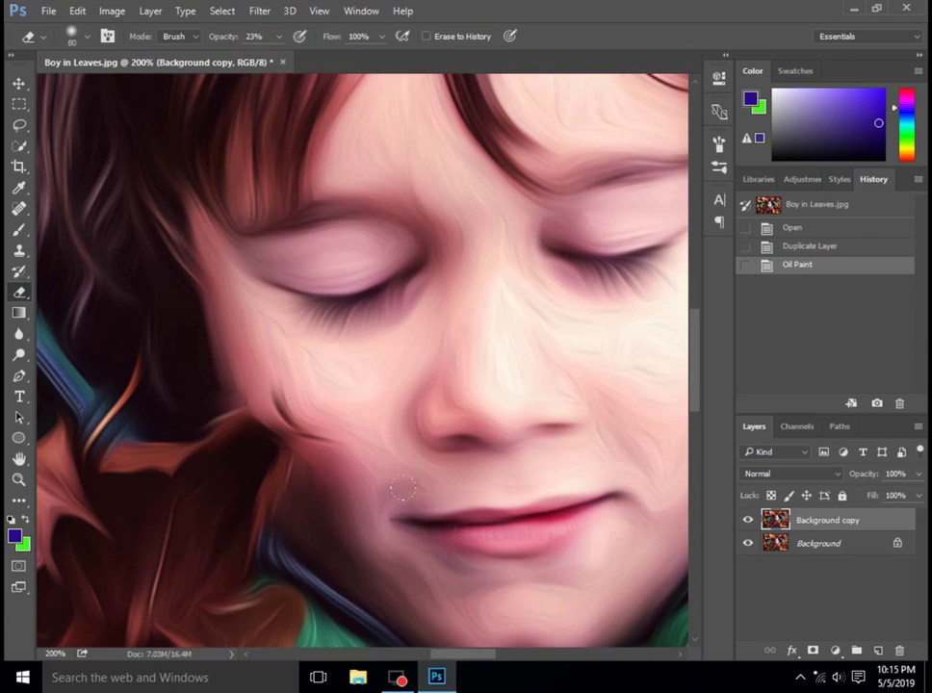
click(465, 498)
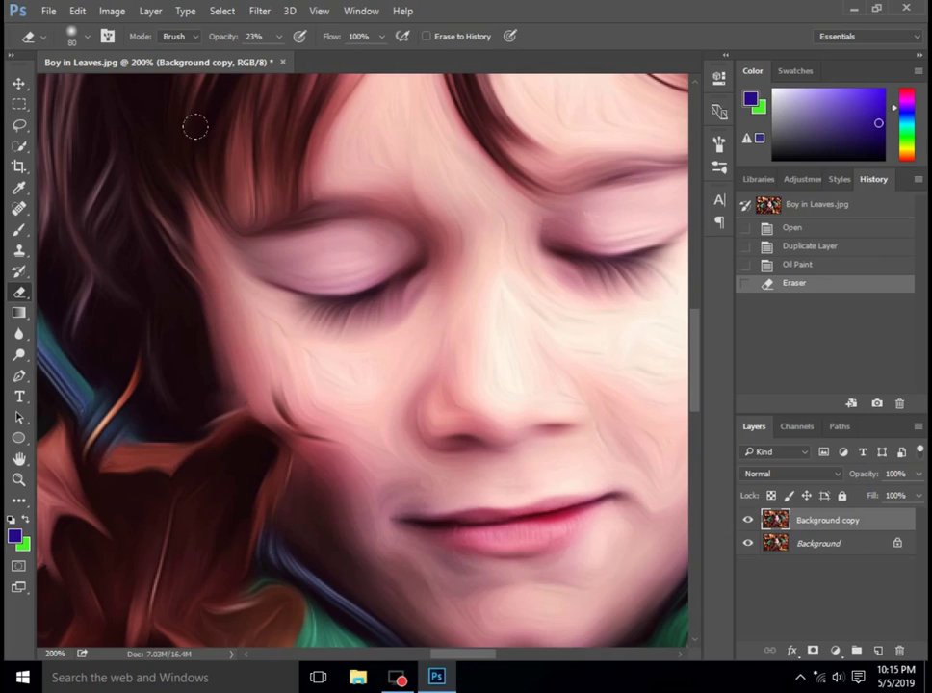
click(87, 37)
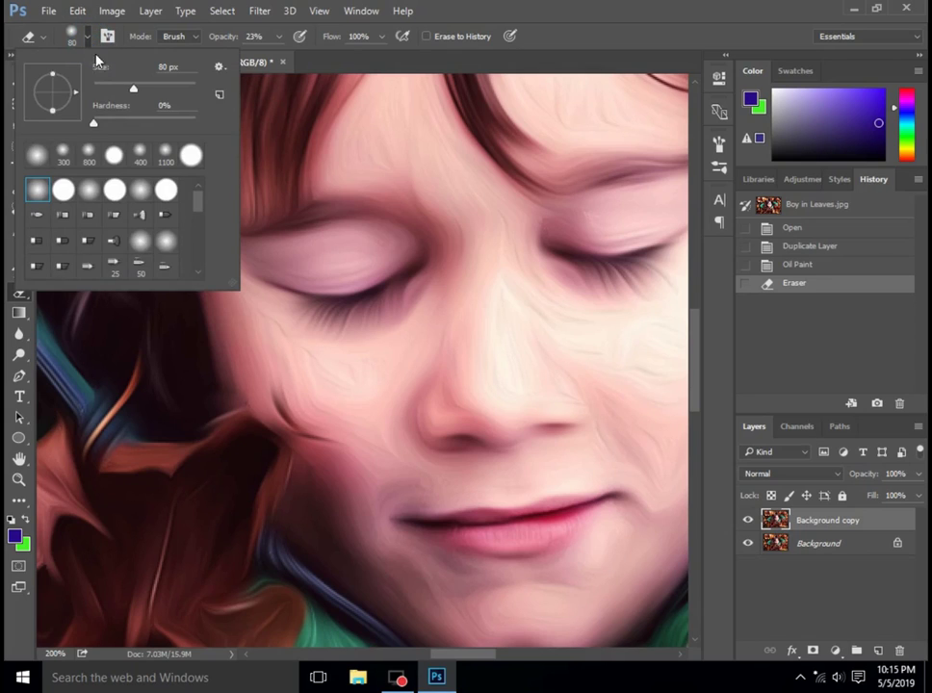
click(530, 450)
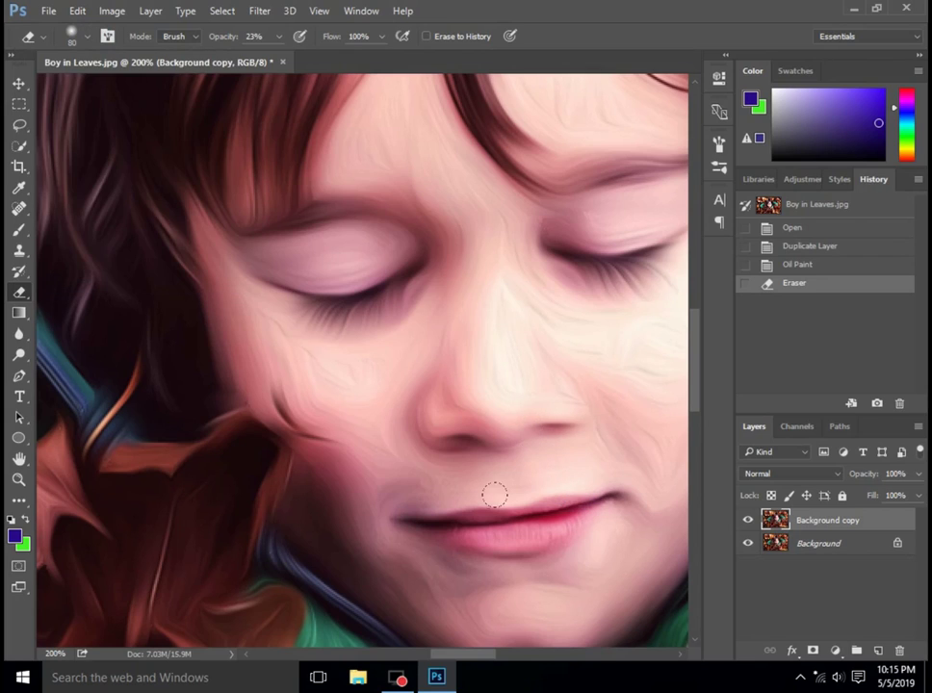
drag(378, 497, 376, 491)
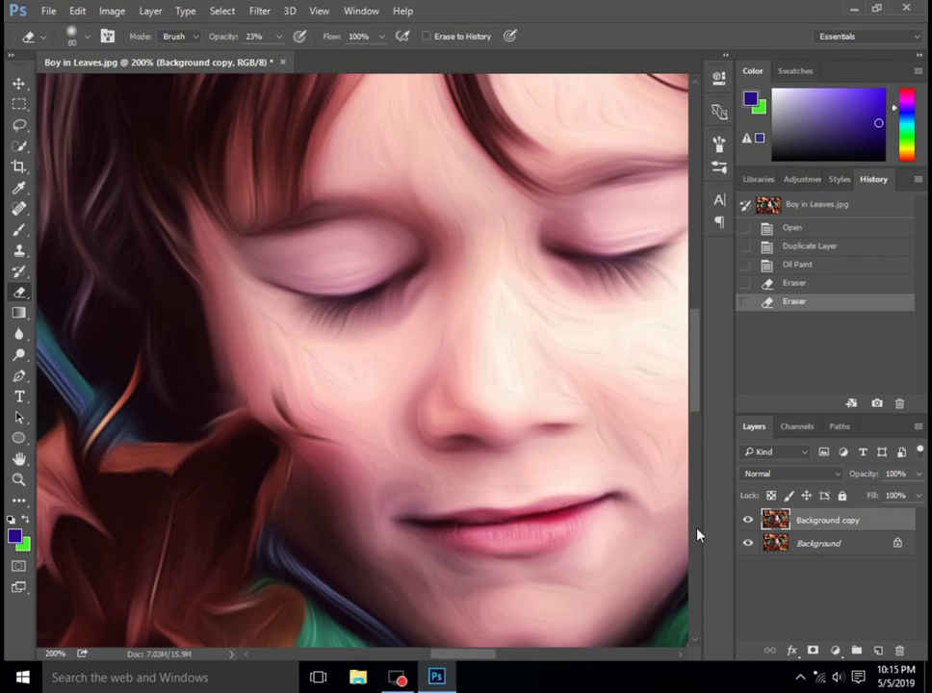
Step: Delete the earlier Eraser state from the History panel, confirming the deletion
right_click(776, 294)
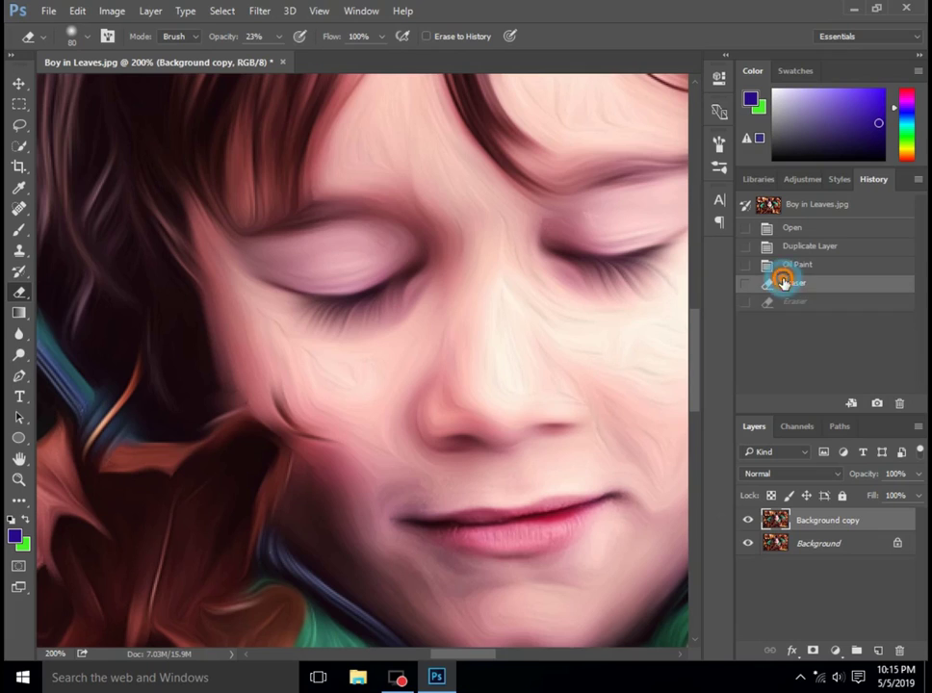
click(798, 325)
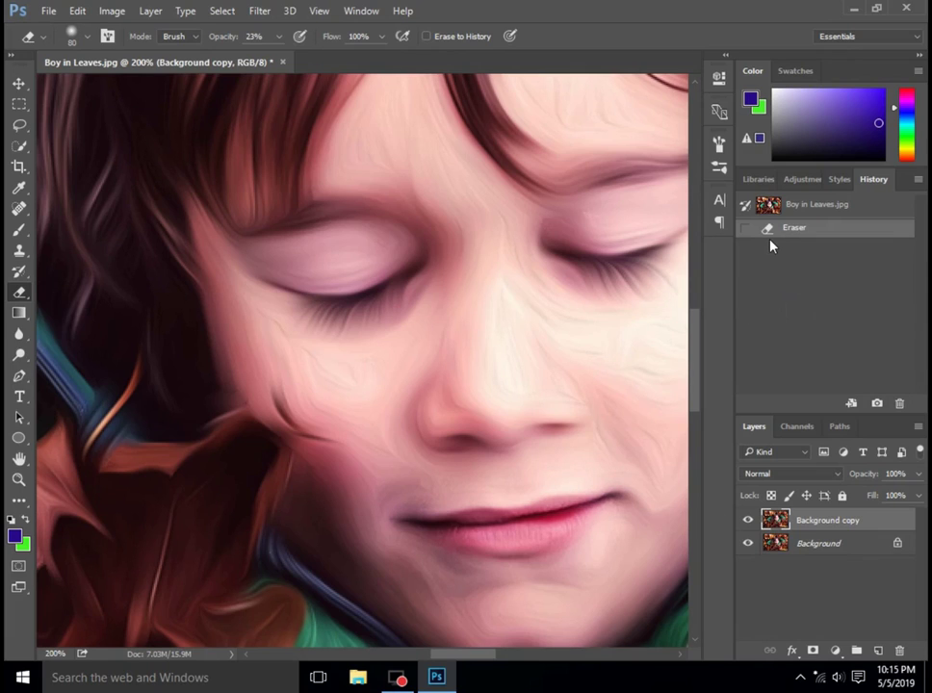
key(ctrl+z)
right_click(776, 284)
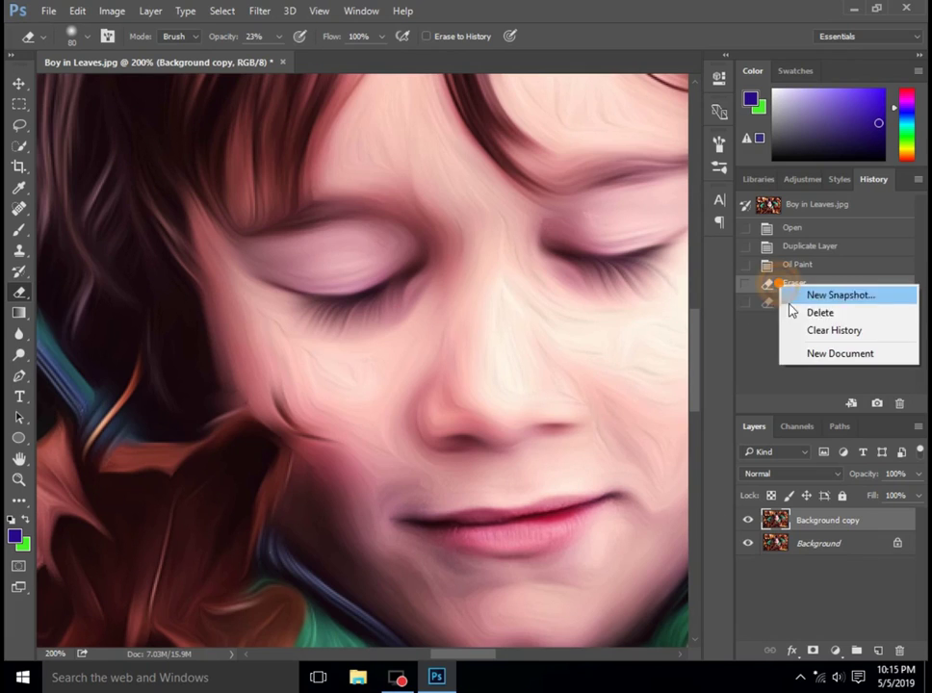
click(785, 312)
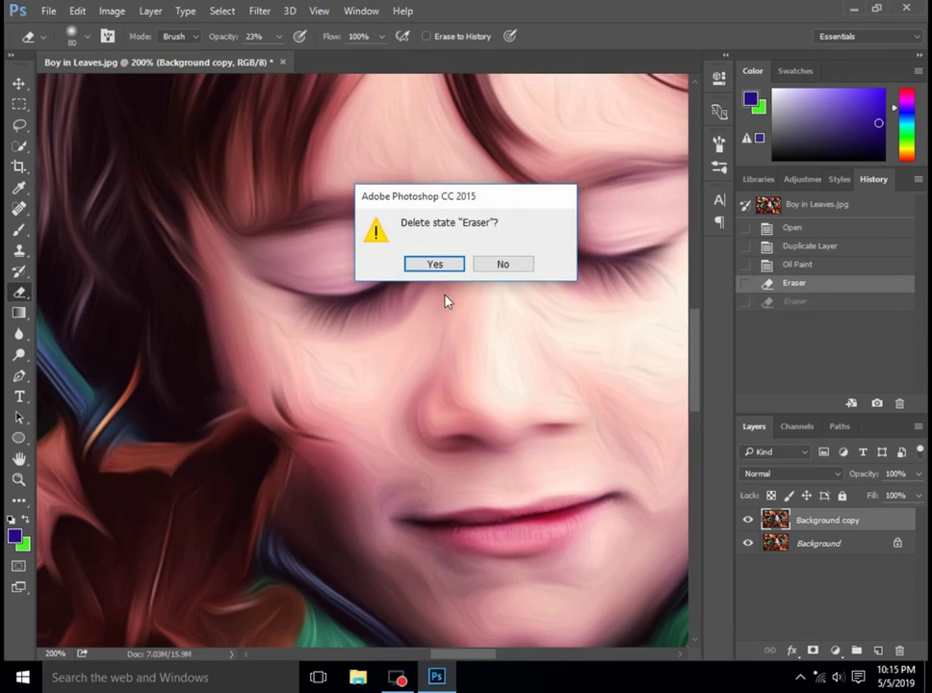
click(430, 263)
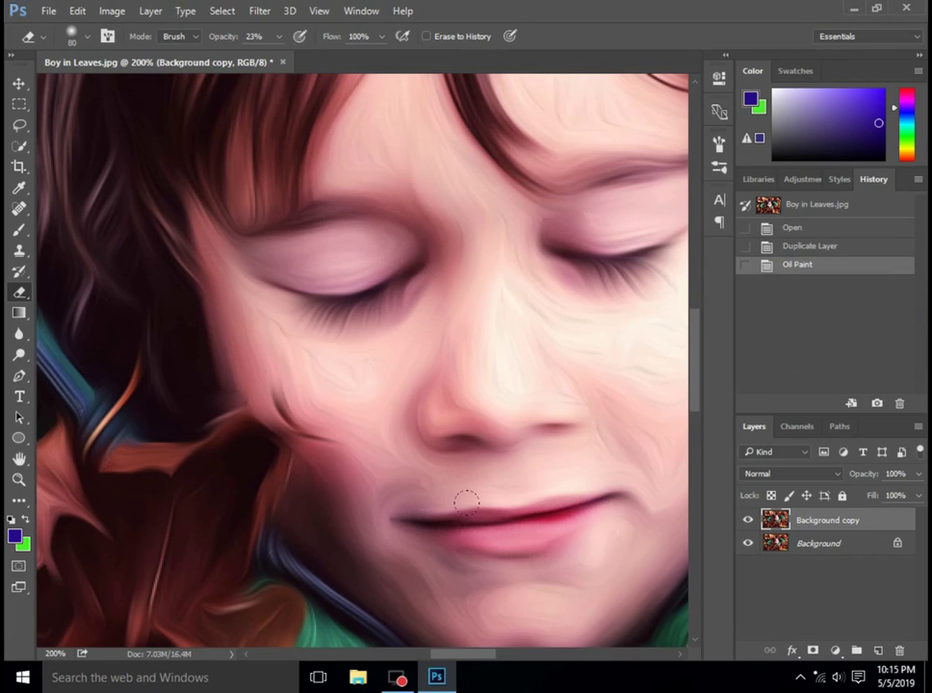
Step: Shrink the eraser to 35 px, soften beside the lips, and zoom to fit
key(bracketleft)
click(422, 515)
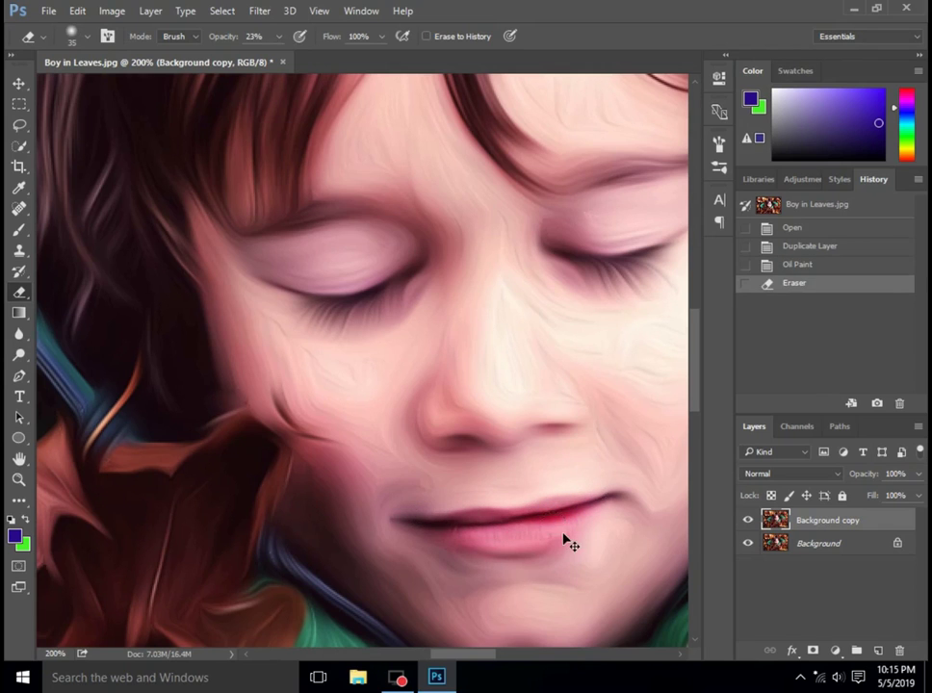
key(ctrl+0)
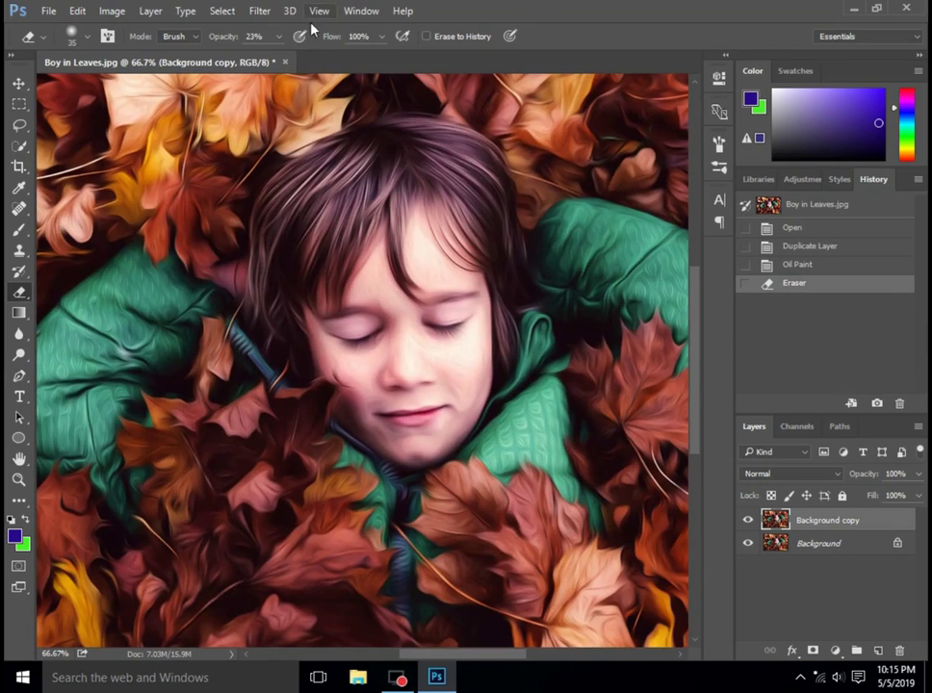
Step: Zoom out and start Save As with JPEG chosen as the format
key(ctrl+minus)
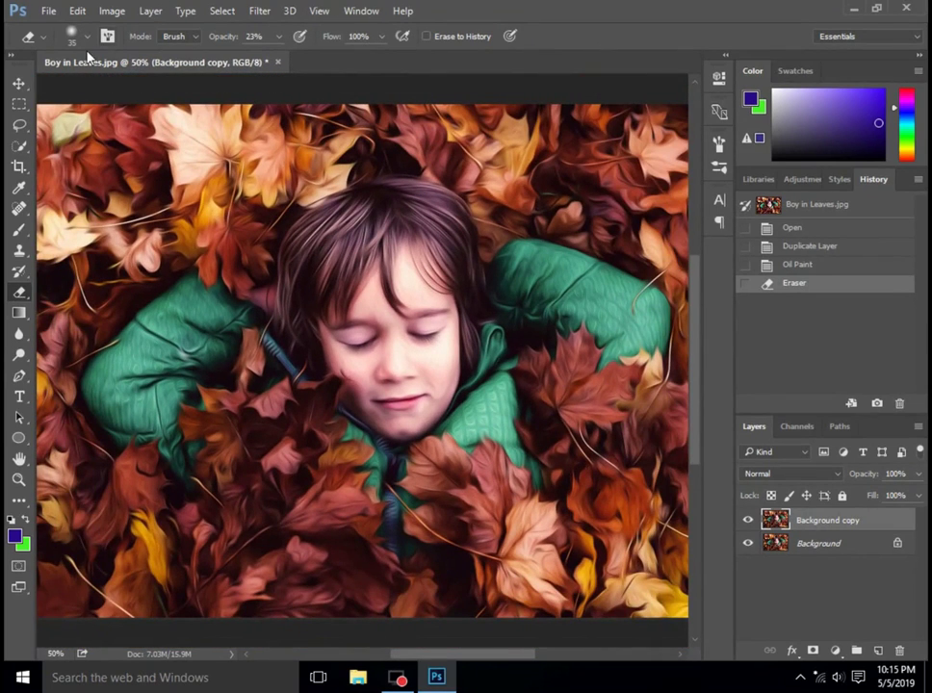
key(ctrl+minus)
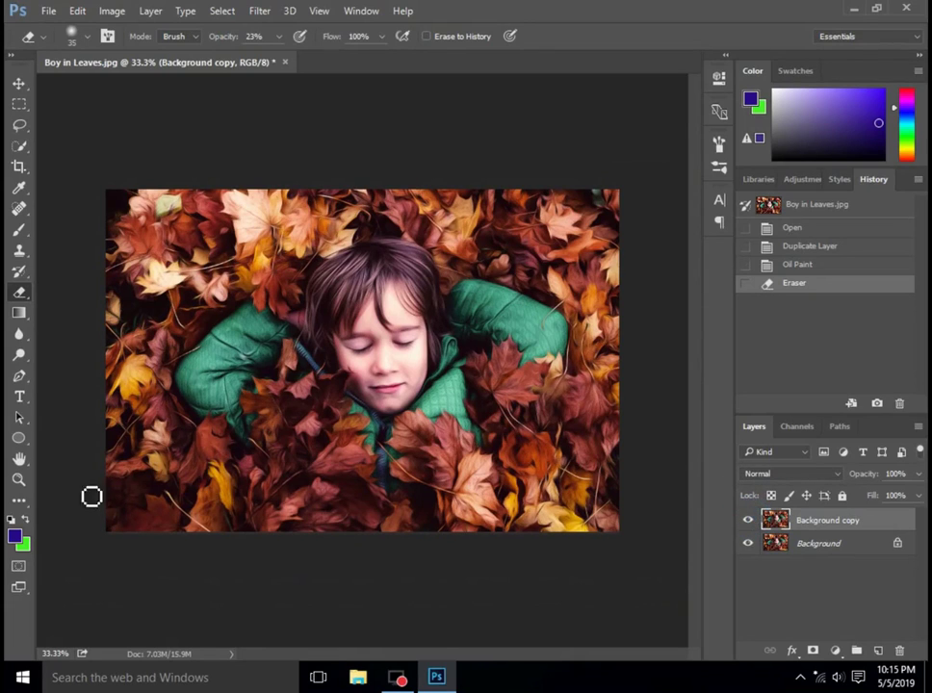
click(46, 12)
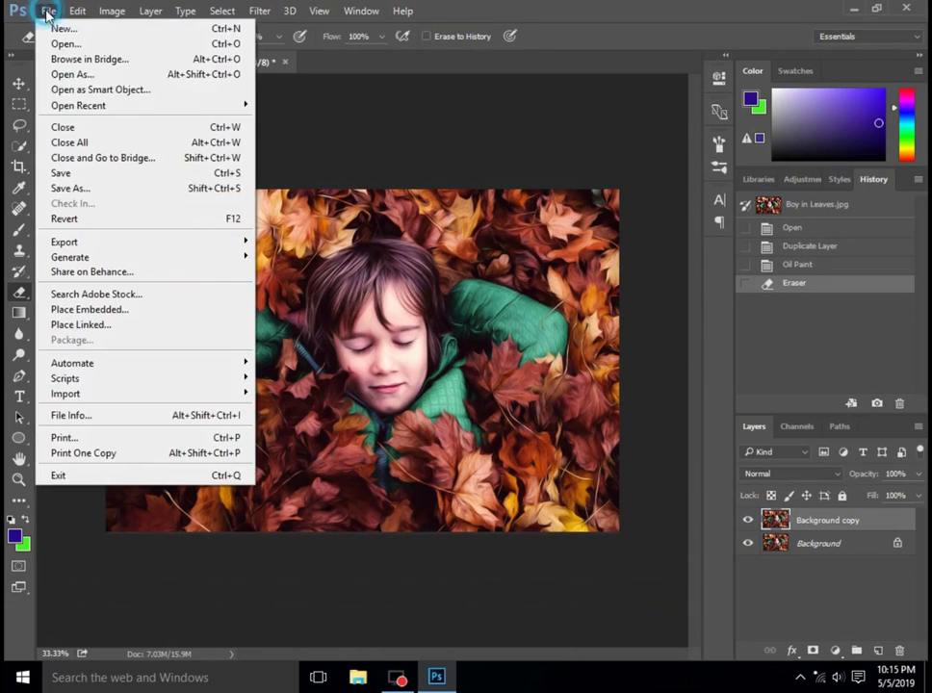
click(72, 188)
click(294, 507)
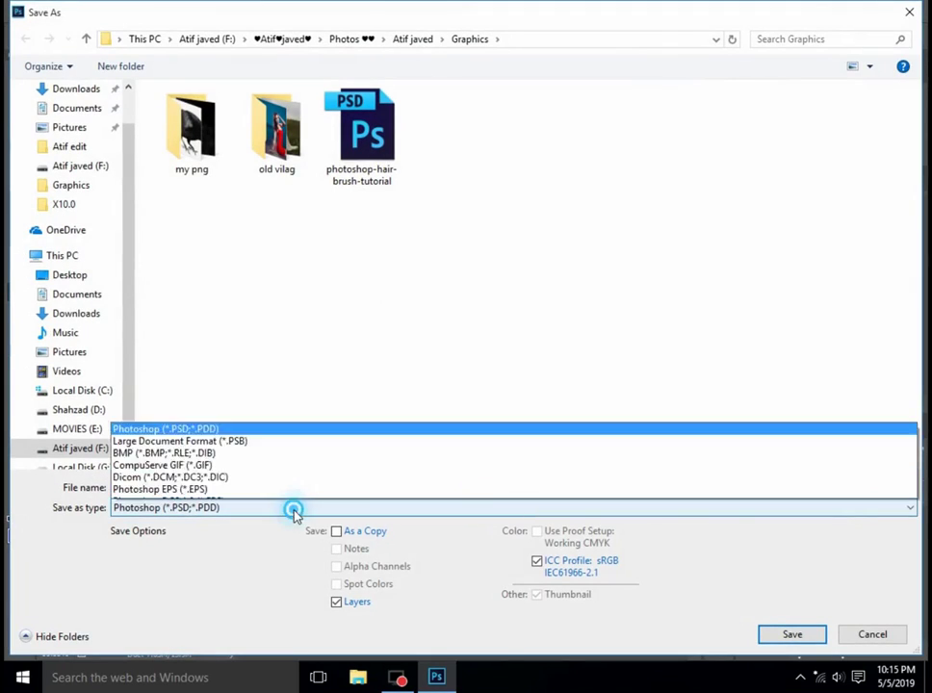
click(234, 349)
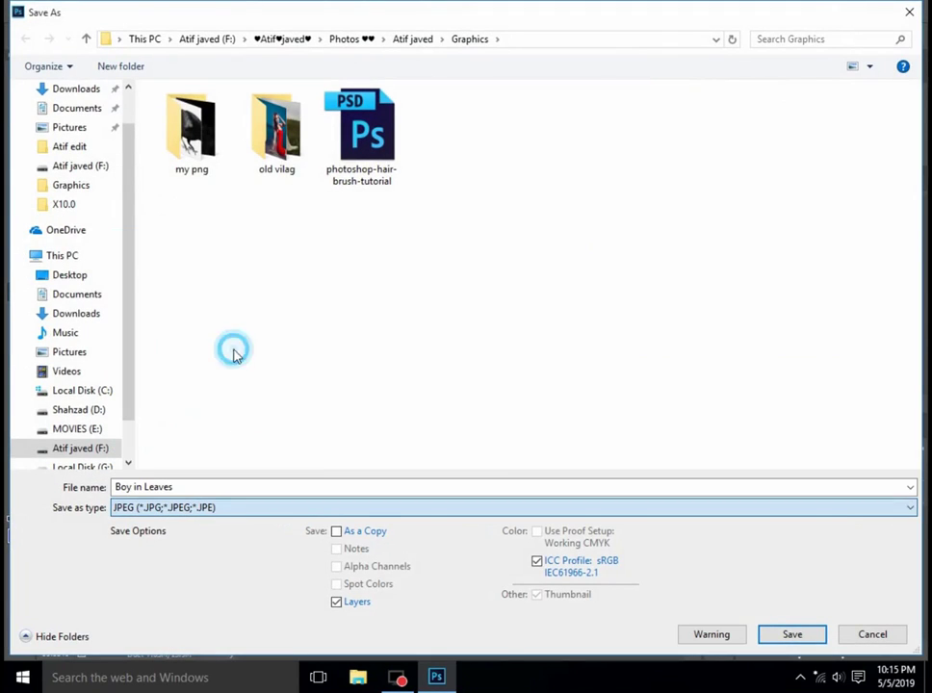
Step: Name the file 'oil paint' on drive F: and save it
click(228, 486)
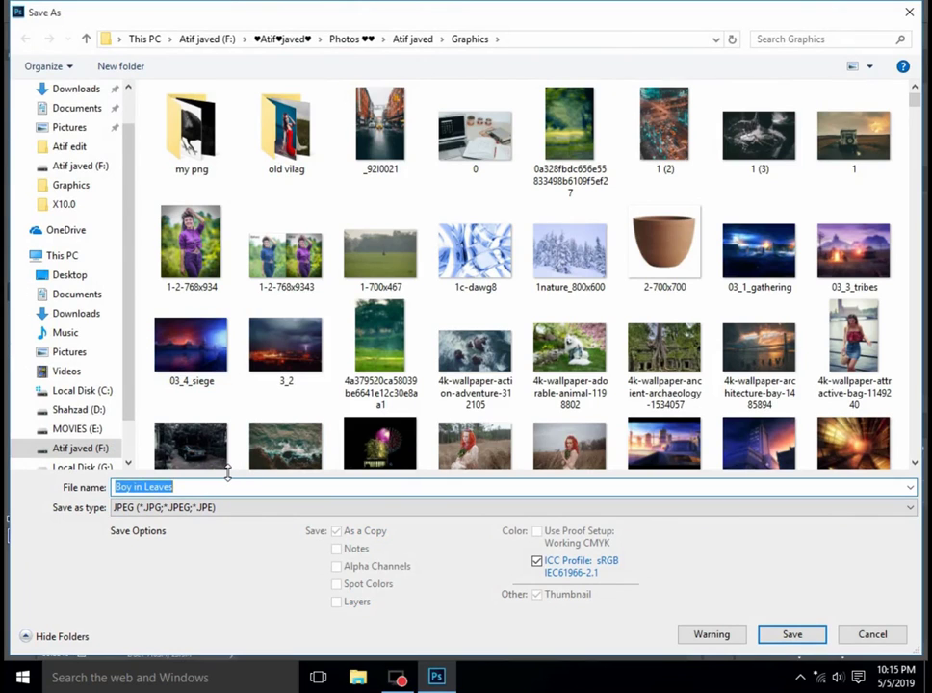
text(oil paont)
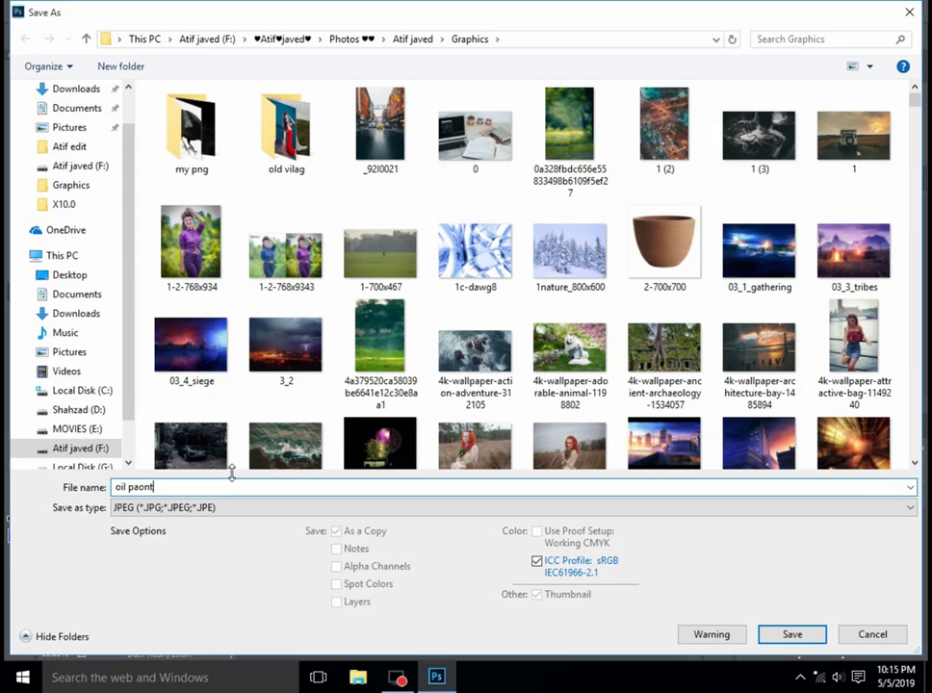
click(141, 487)
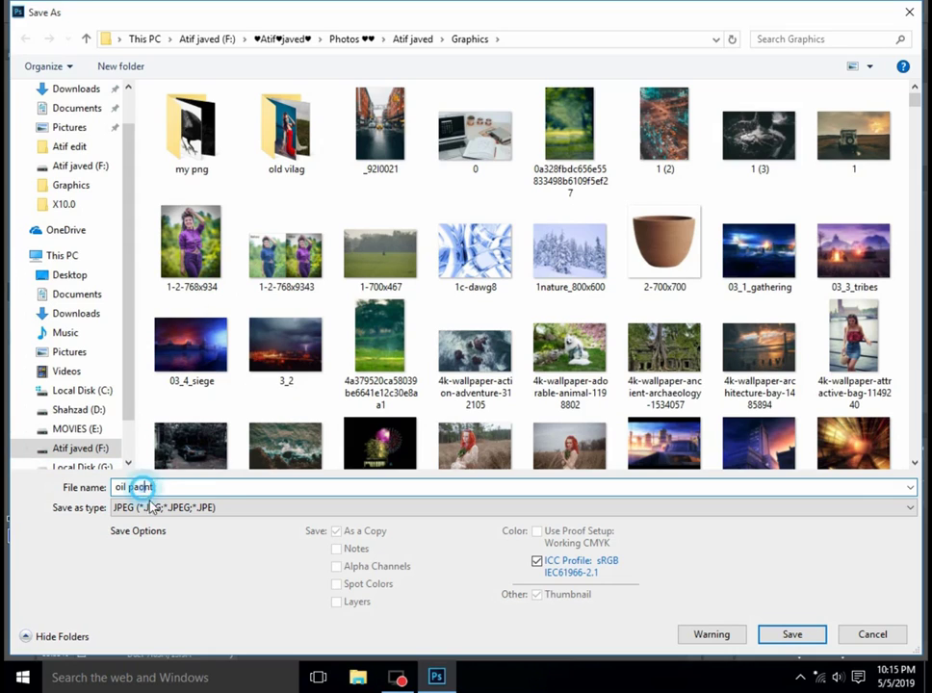
key(BackSpace)
text(i)
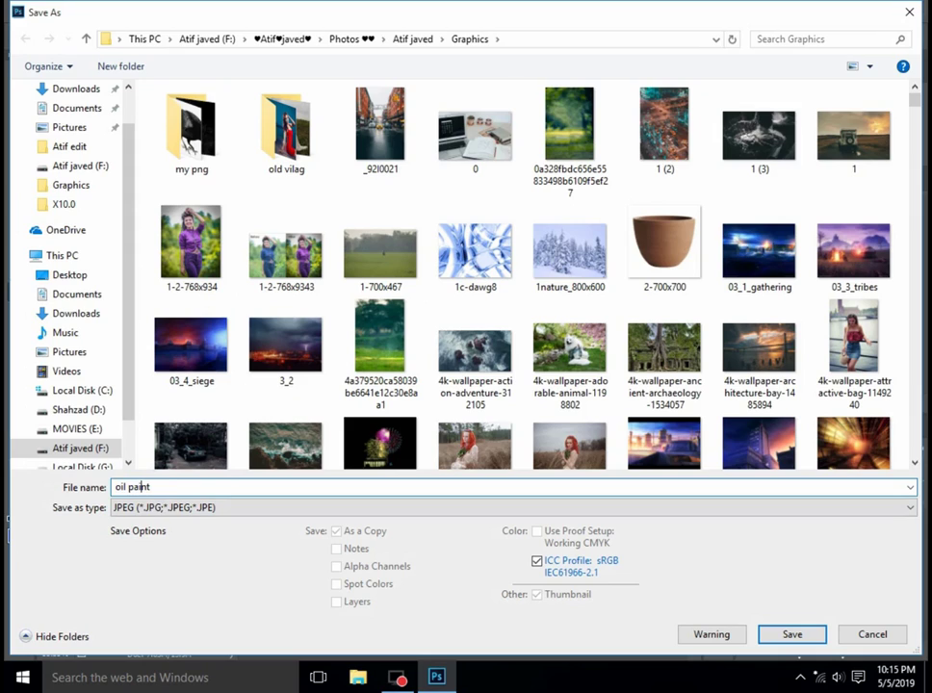
click(75, 449)
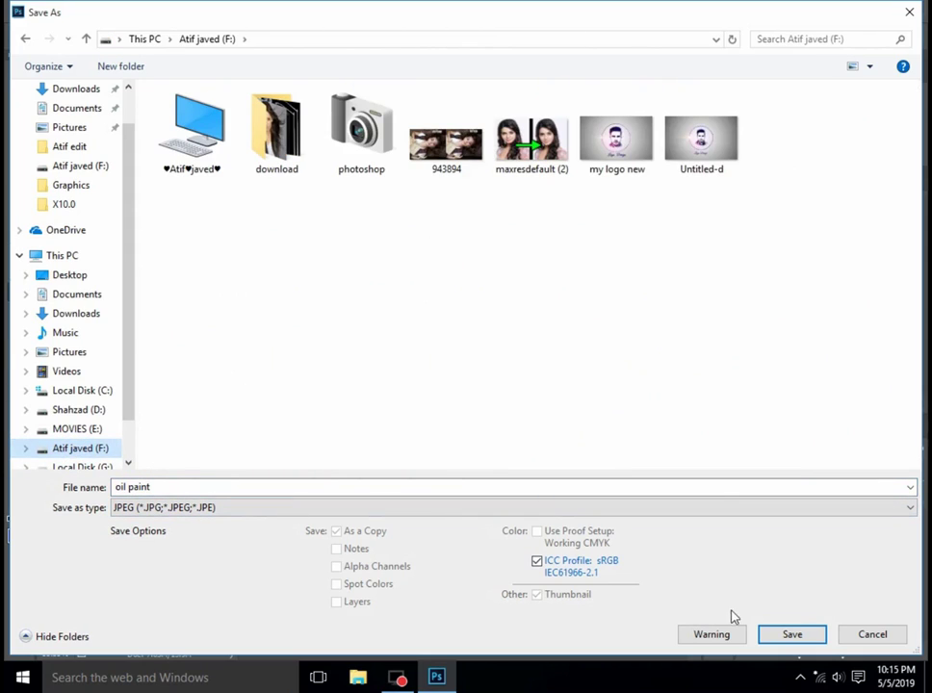
click(791, 635)
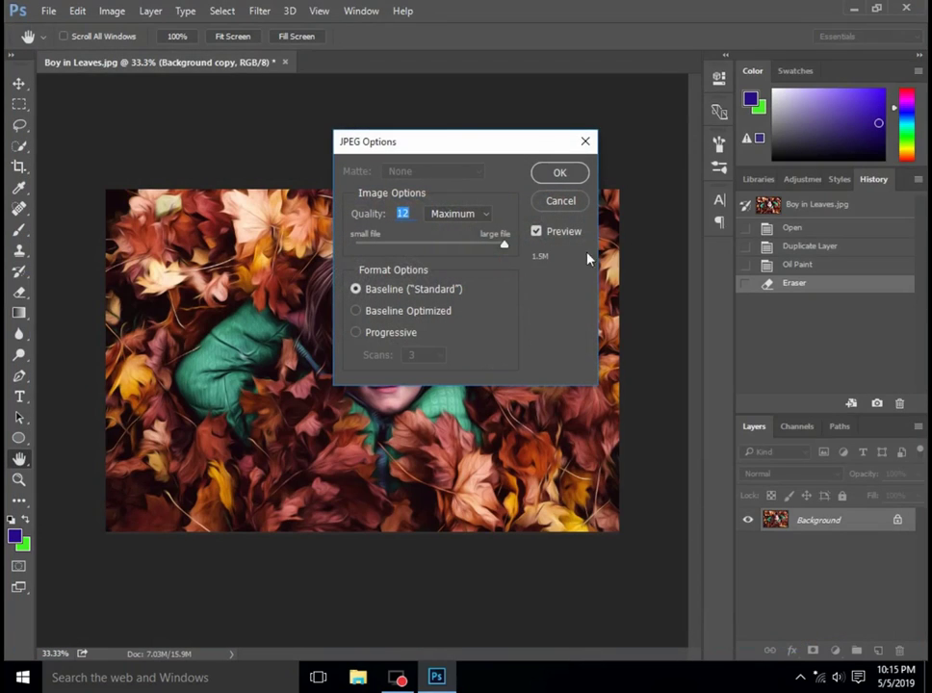
Step: Accept JPEG Quality 12 Maximum and fit the finished painting to the screen
click(559, 173)
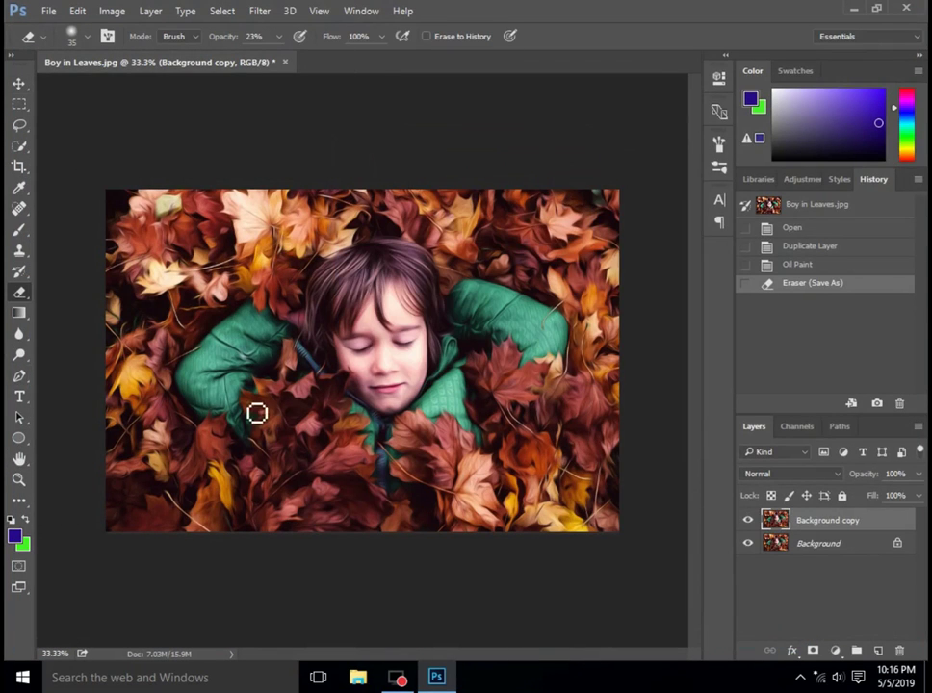
click(17, 477)
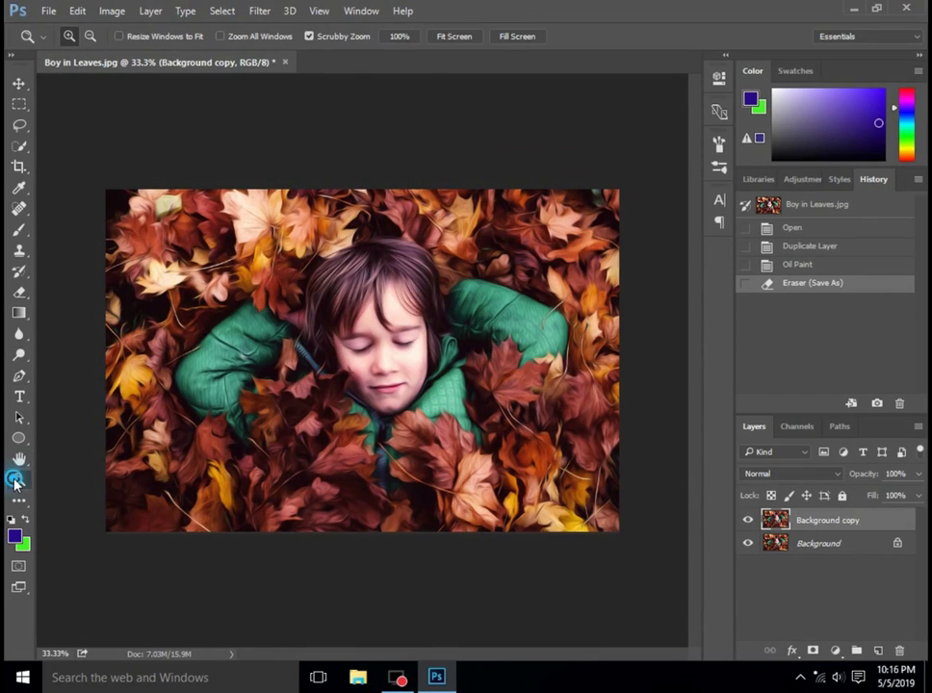
click(454, 37)
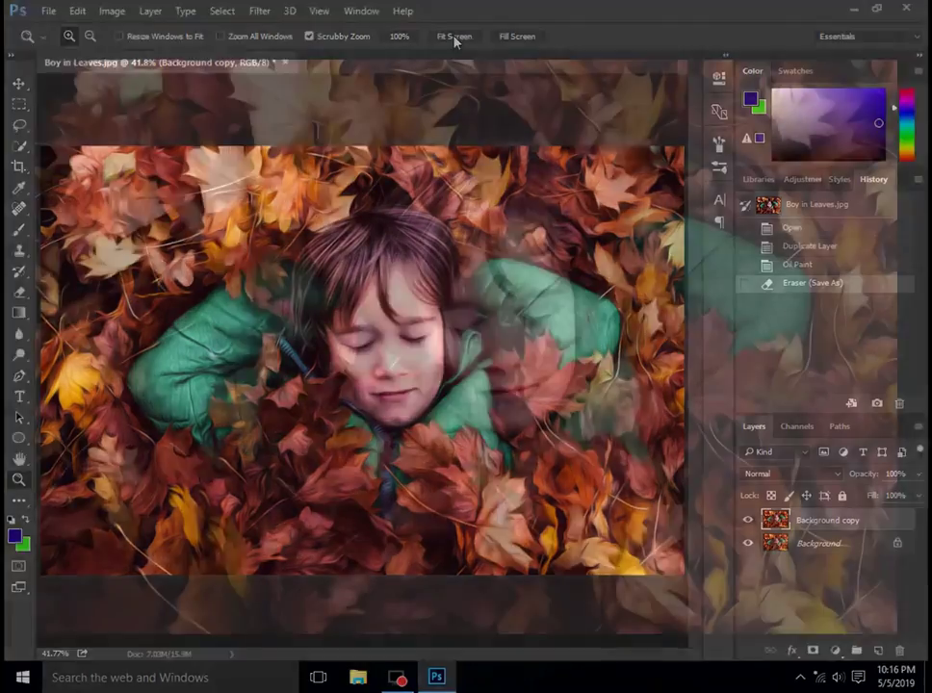